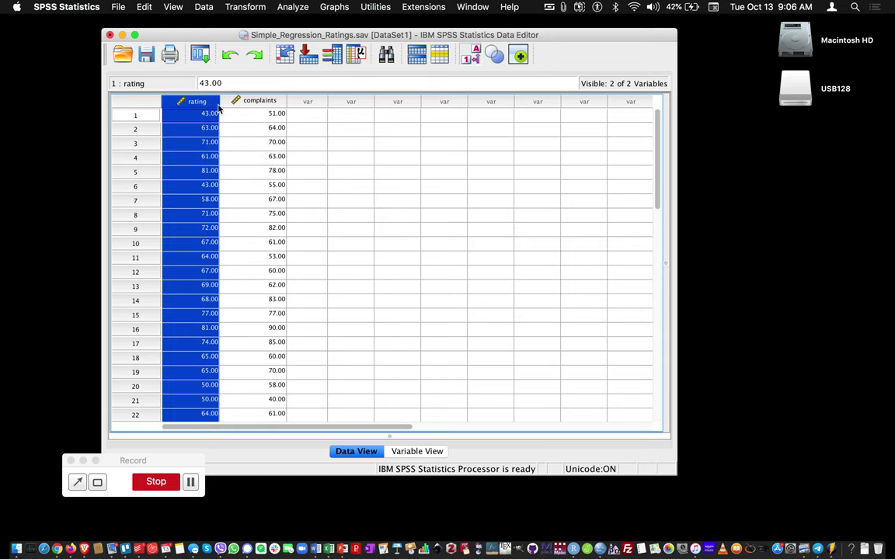
Step: Highlight the complaints variable's data and open the Bivariate Correlations analysis
click(270, 103)
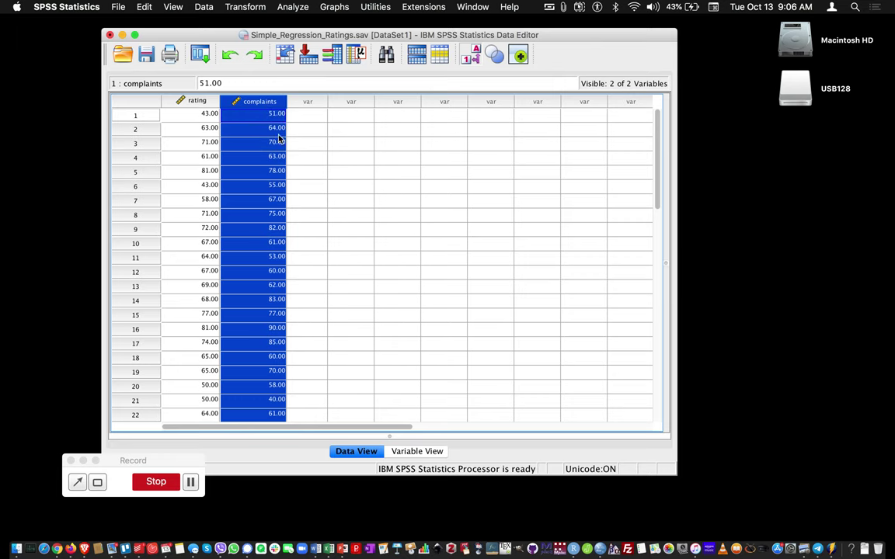
drag(304, 36, 305, 28)
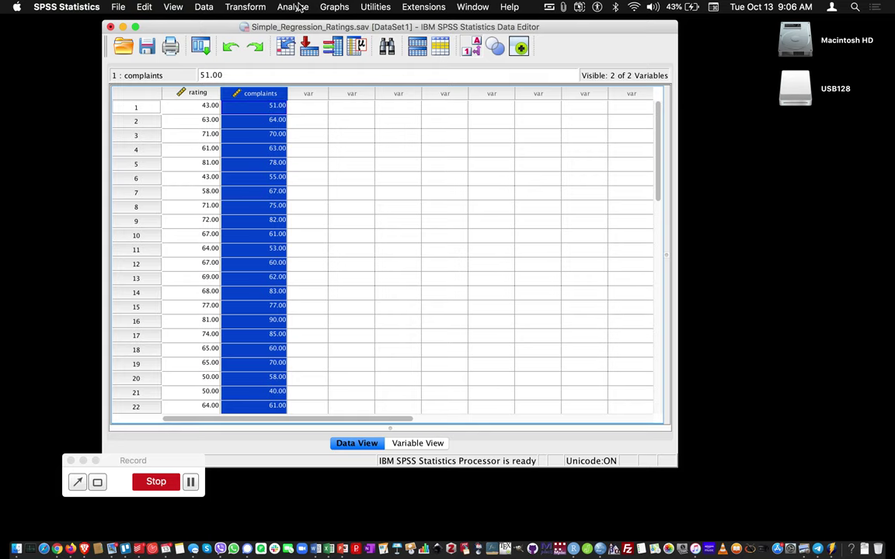
click(300, 7)
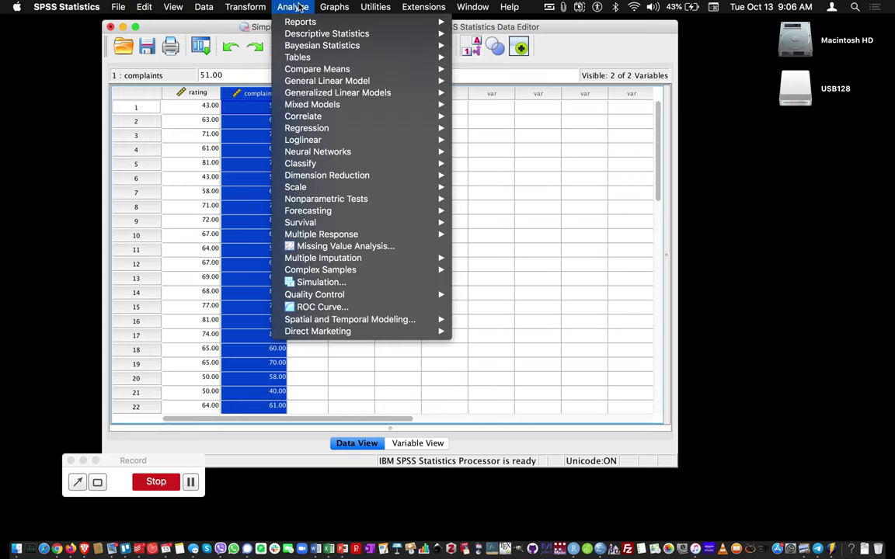
mouse_move(306, 75)
mouse_move(303, 116)
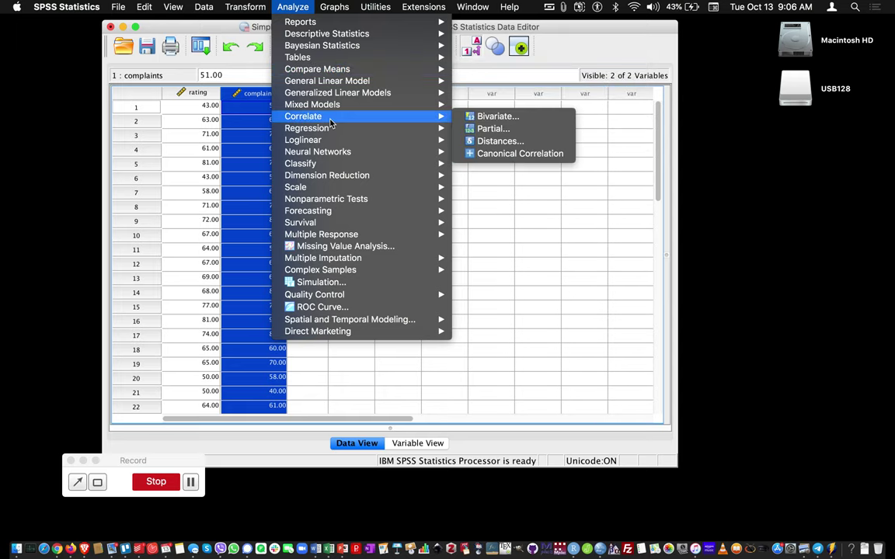
key(Escape)
key(Escape)
click(292, 7)
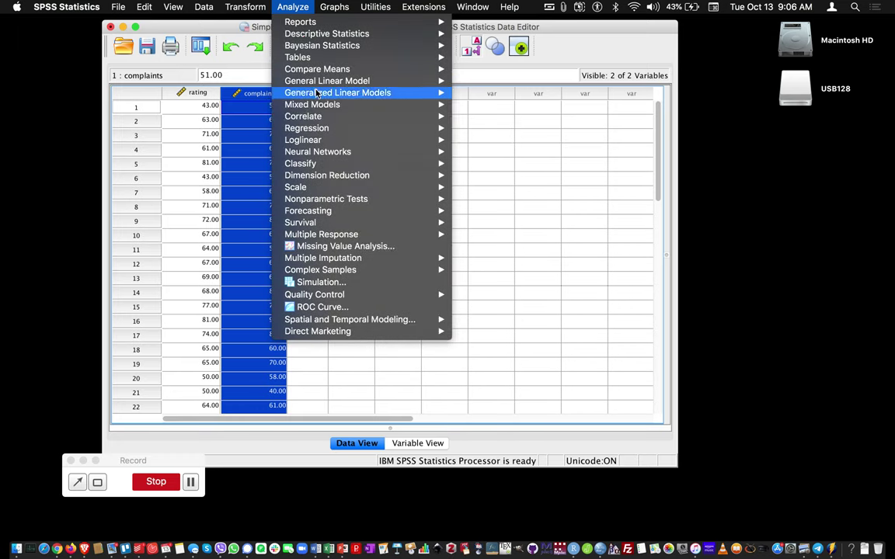
mouse_move(281, 115)
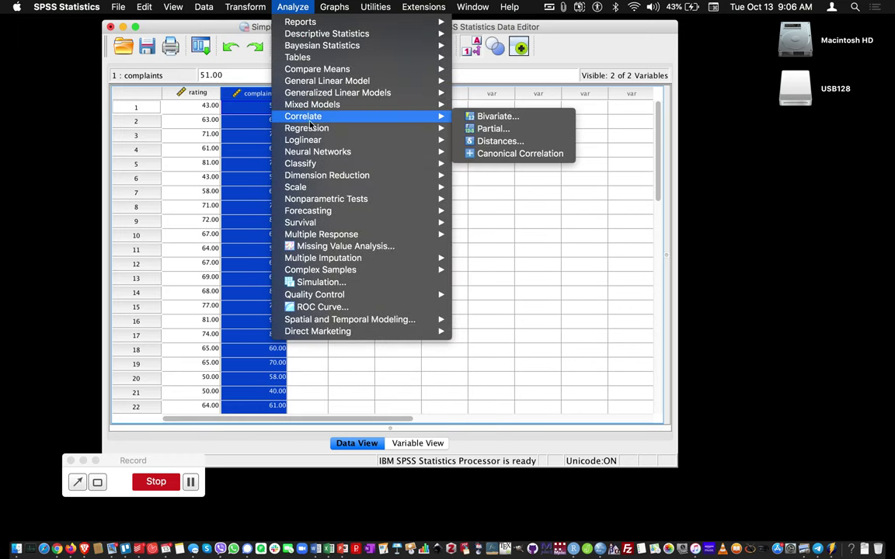
click(535, 118)
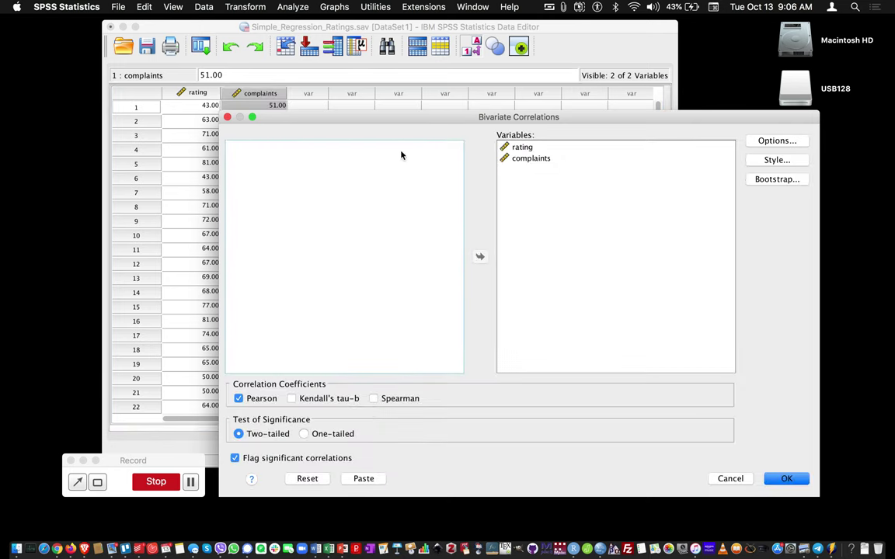
Step: Reset the correlation settings and run a two-tailed Pearson correlation between rating and complaints with significant correlations flagged
click(307, 478)
click(318, 157)
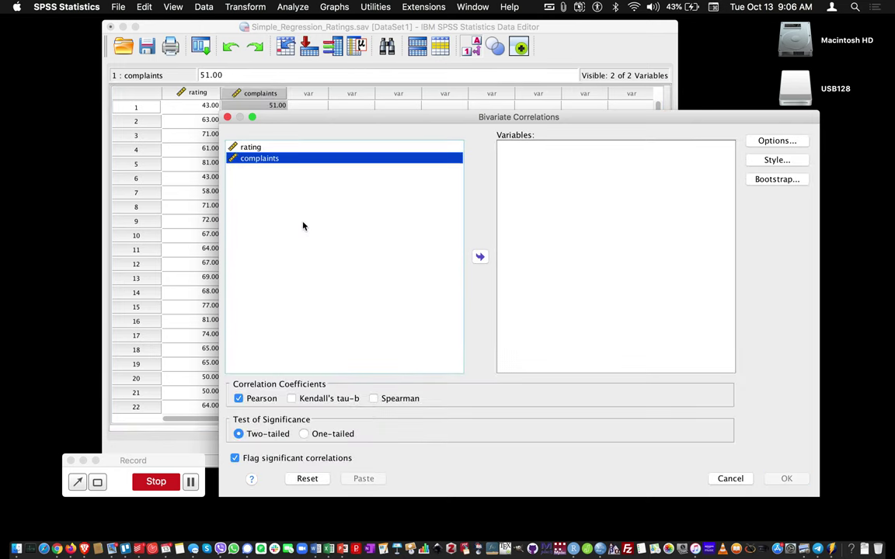
click(250, 147)
drag(288, 120, 243, 63)
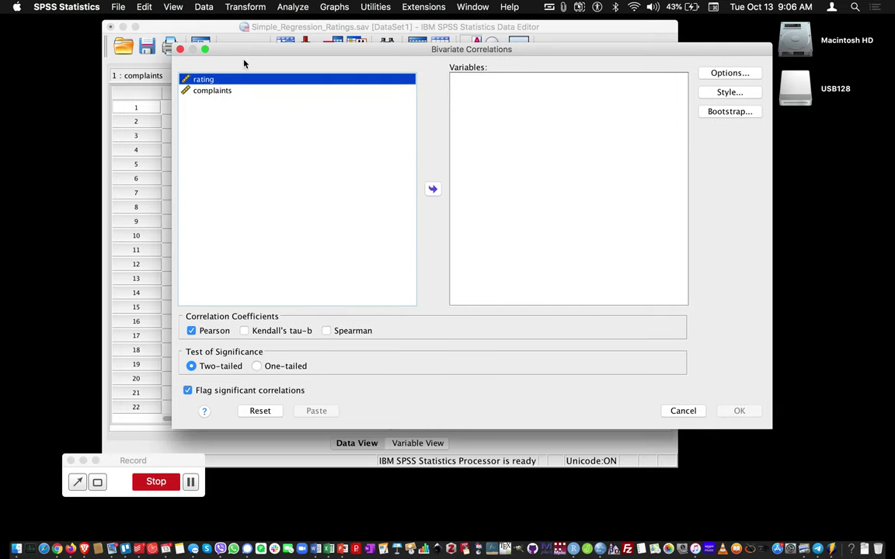
shift+click(199, 91)
click(432, 188)
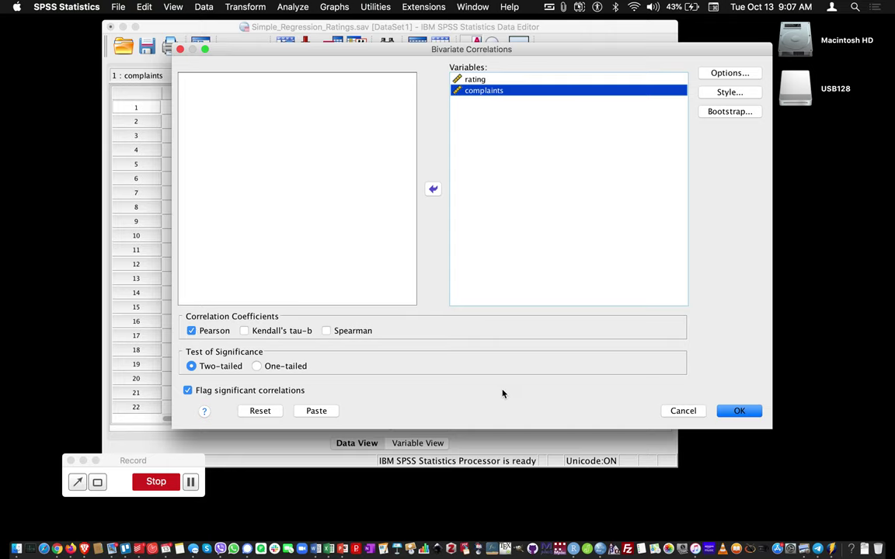
click(739, 411)
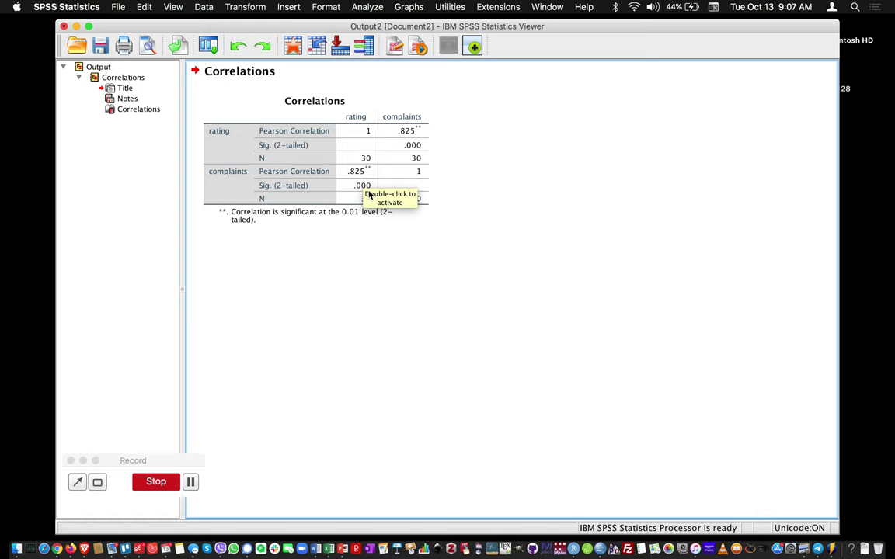
click(369, 194)
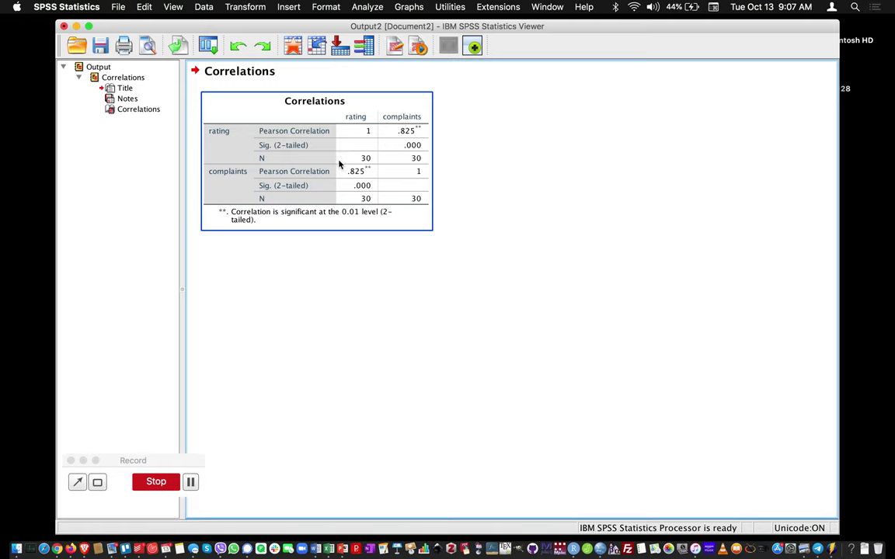
click(344, 271)
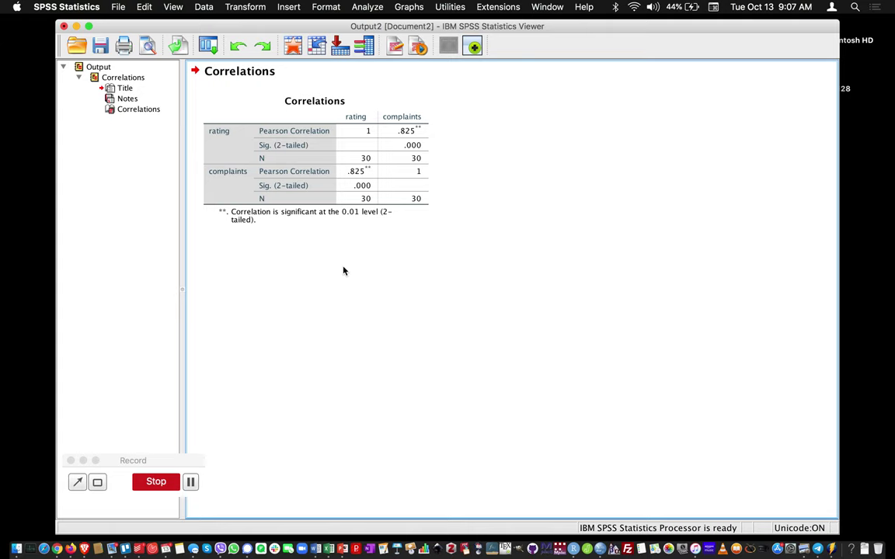
Step: Set up a fresh linear regression with rating as the dependent variable and complaints as the independent variable, using the Enter method
click(382, 10)
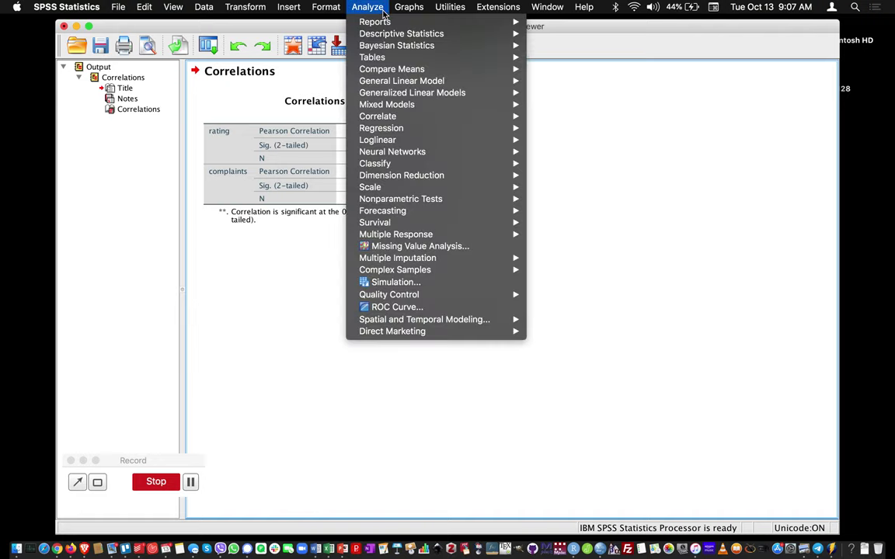
mouse_move(409, 131)
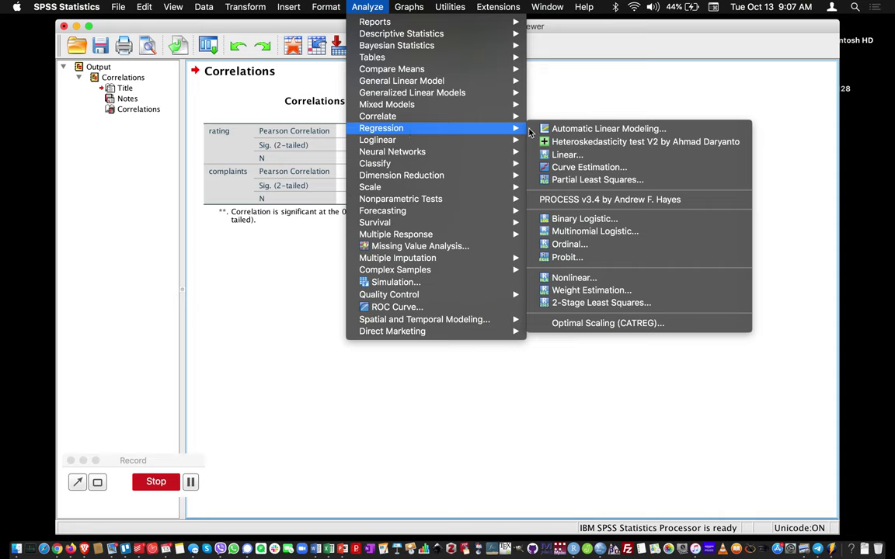
click(604, 160)
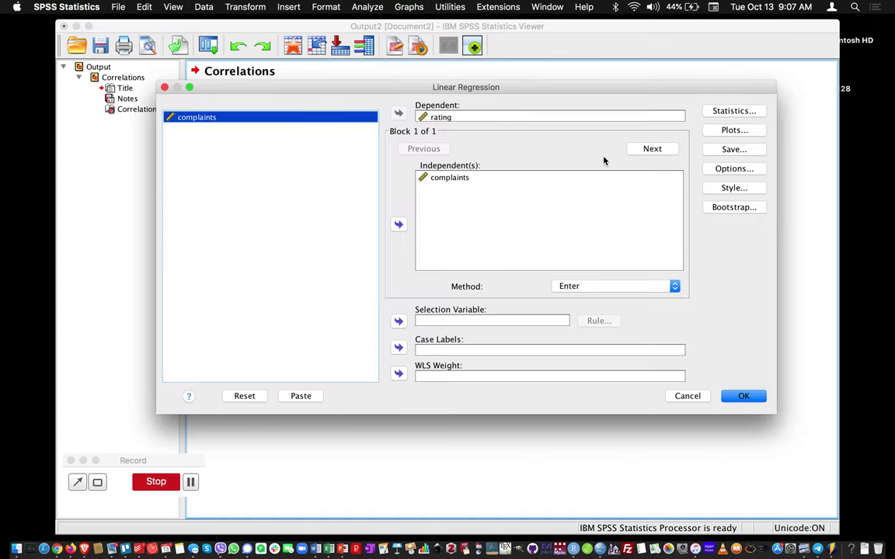
click(235, 396)
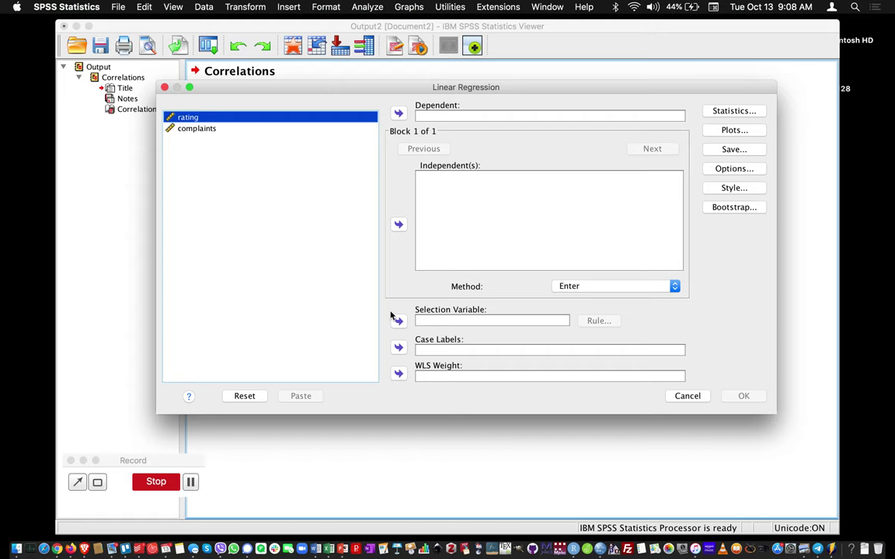
click(398, 113)
click(288, 118)
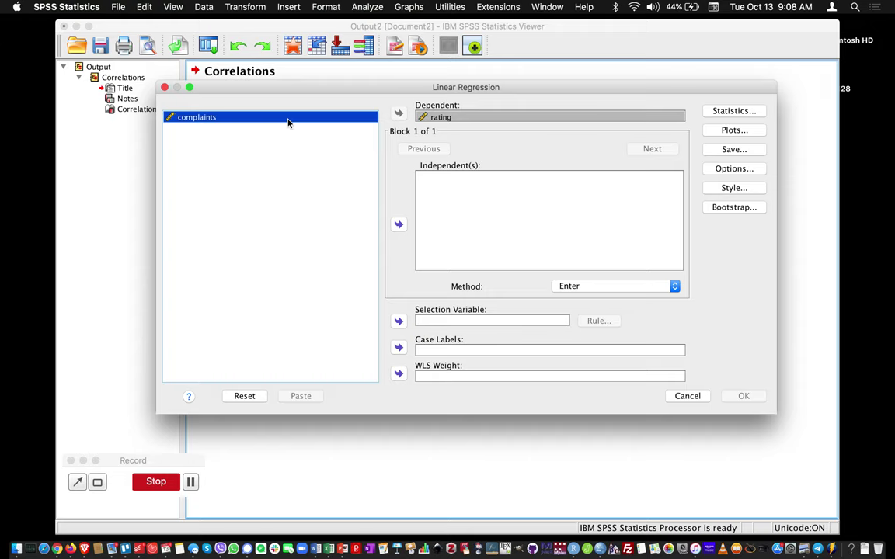
click(399, 225)
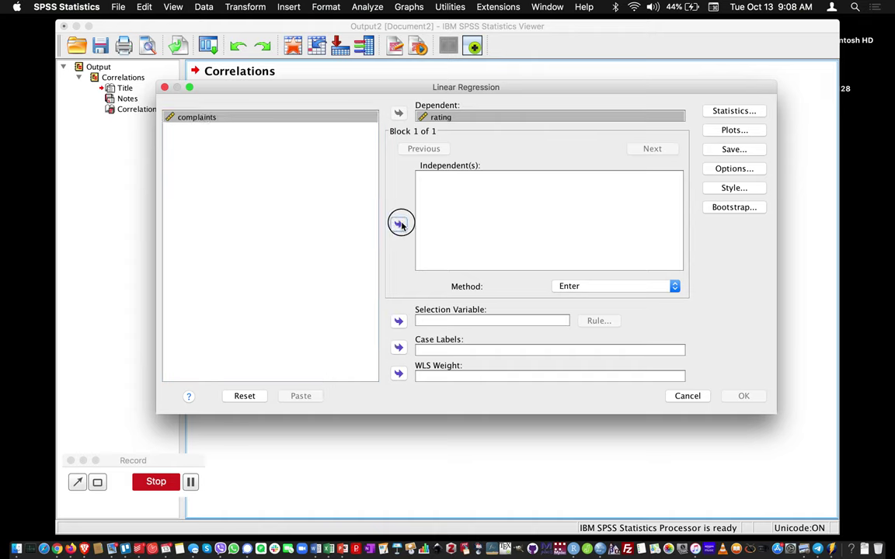
click(463, 118)
click(460, 179)
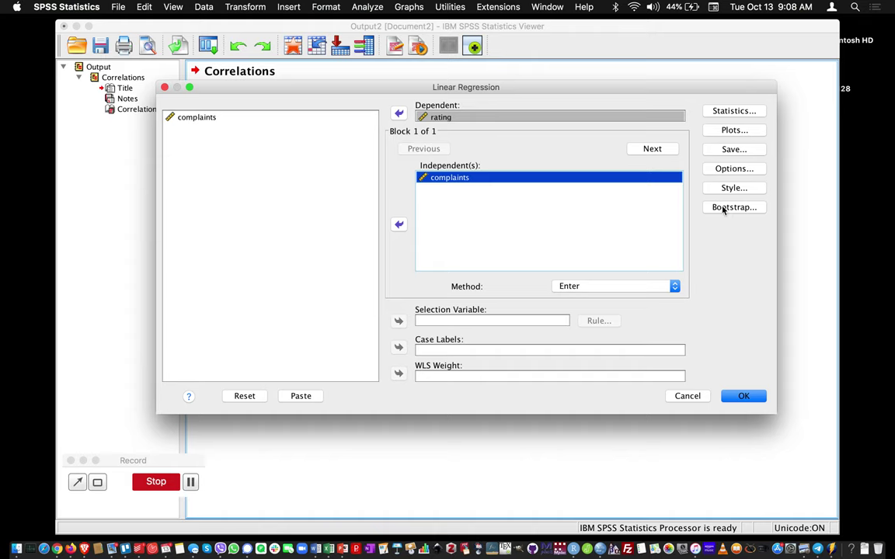
Step: Include 95% confidence intervals for the regression coefficients in the regression statistics
click(759, 113)
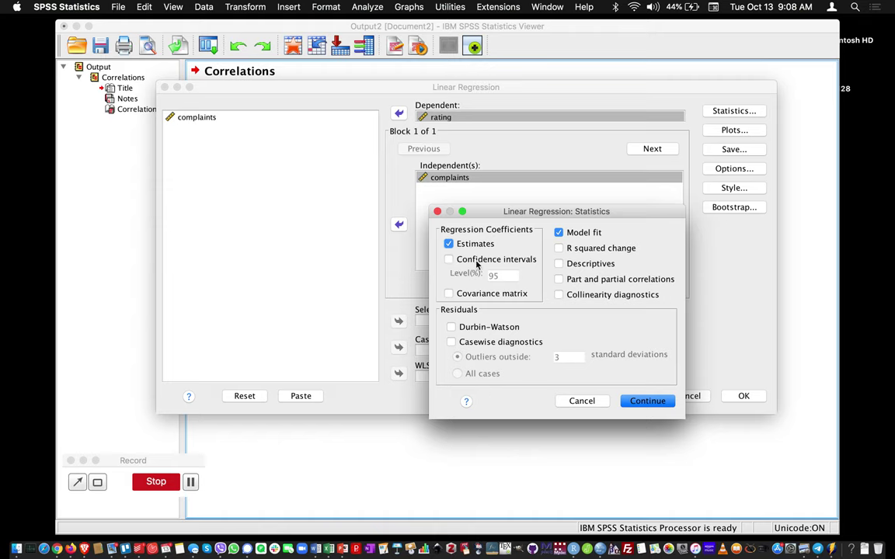
click(448, 260)
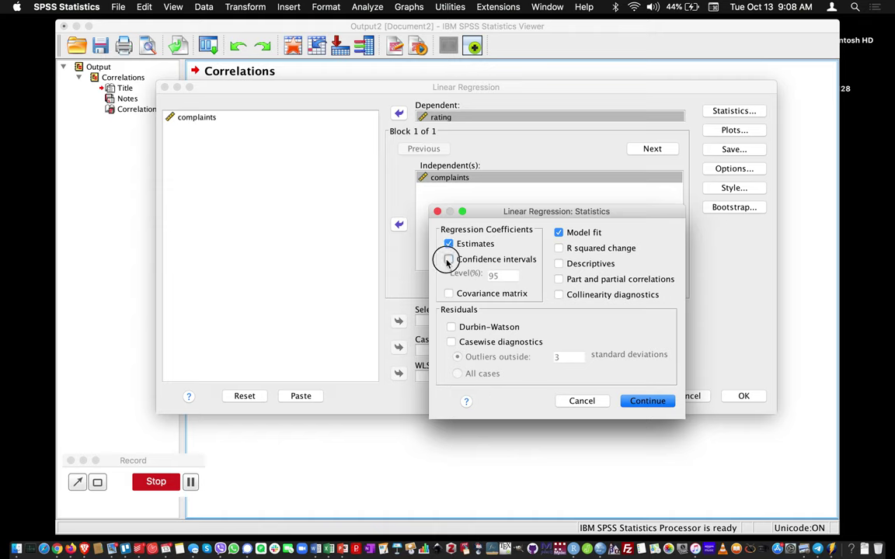
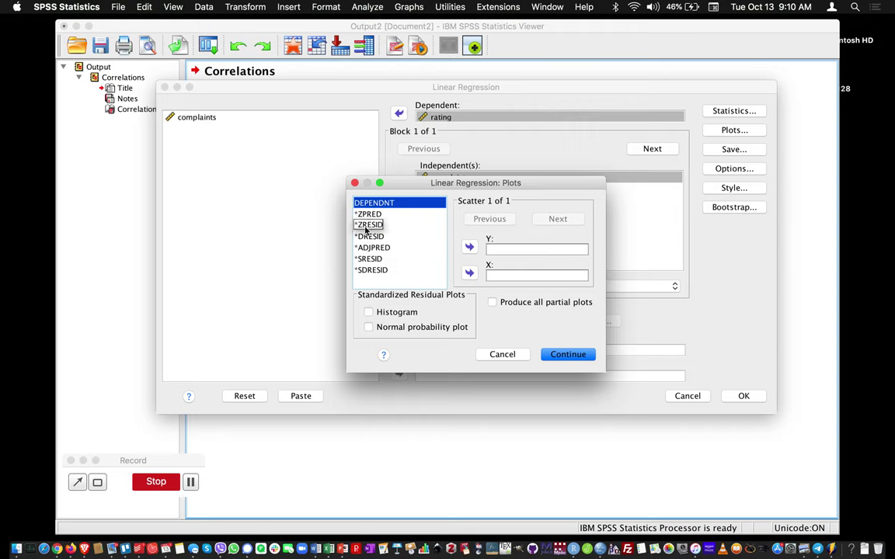
Step: Define a regression residual scatterplot with *ZRESID on the Y axis and *ZPRED on the X axis
click(370, 226)
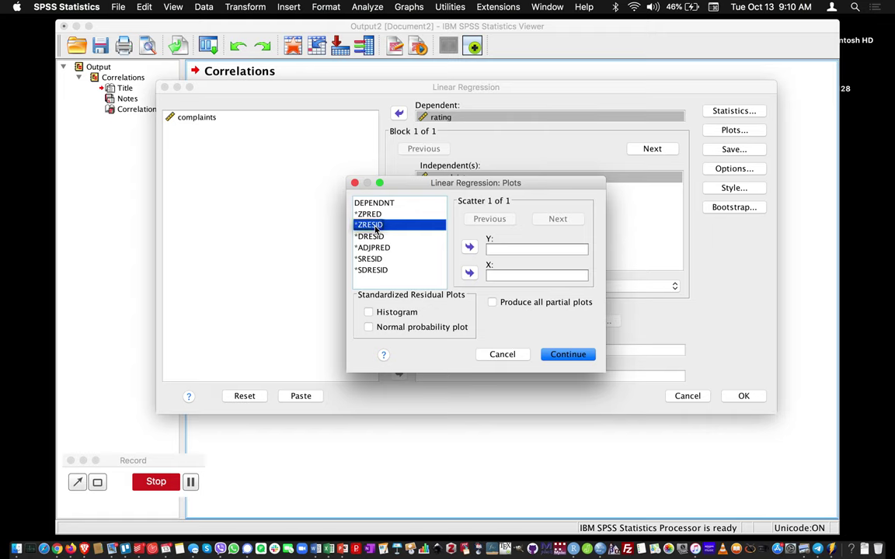
click(469, 247)
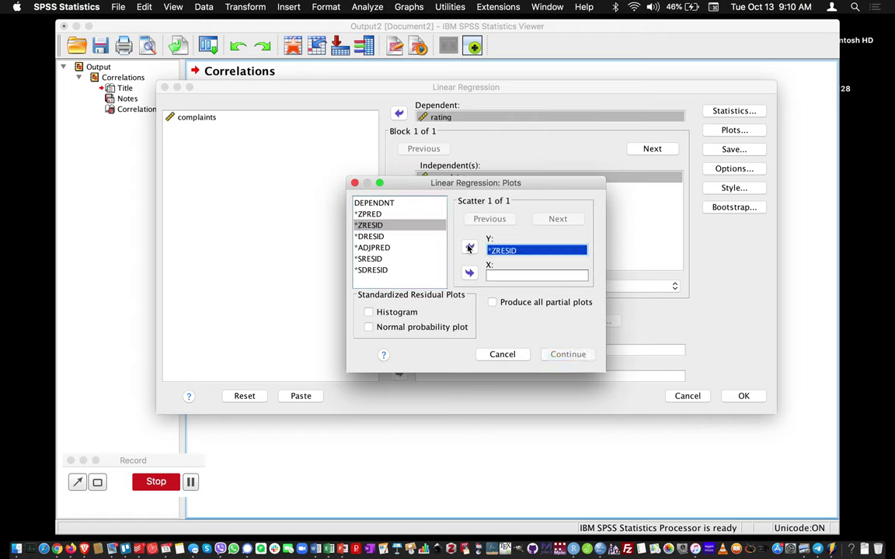
click(378, 214)
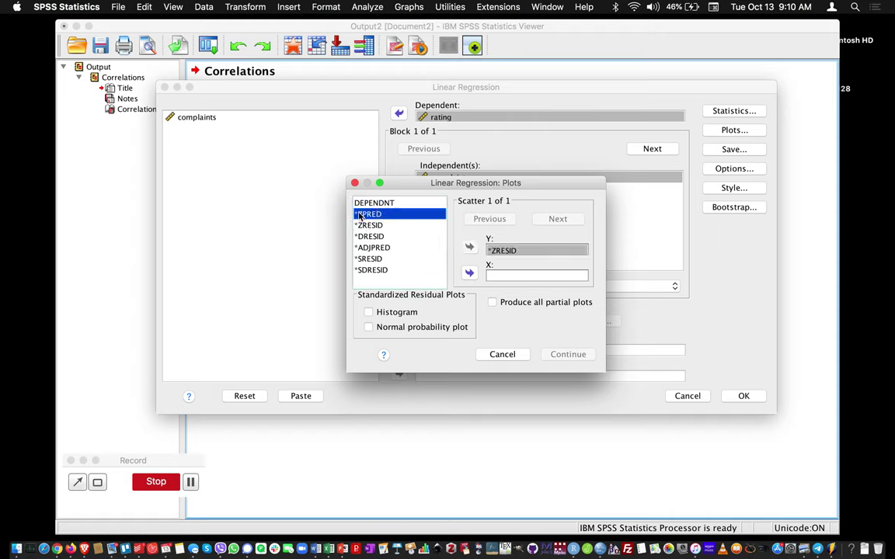
click(469, 273)
click(495, 250)
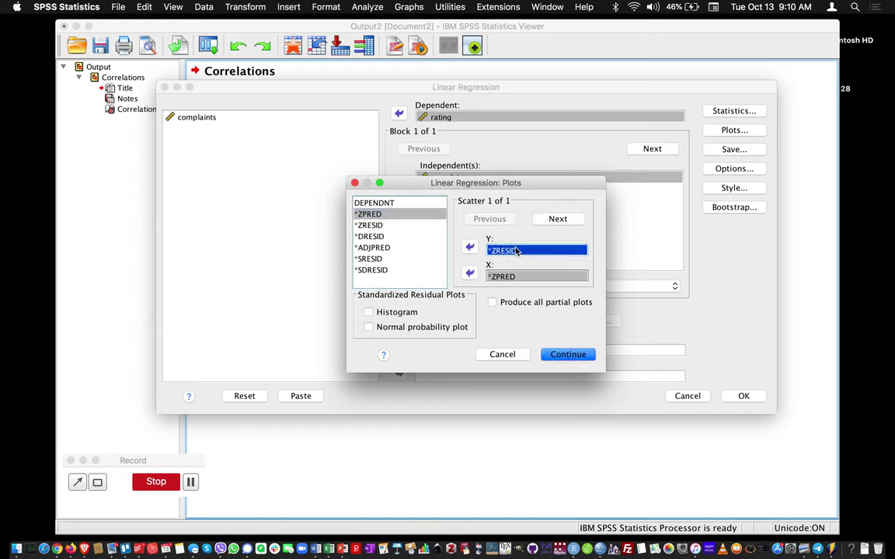
click(495, 275)
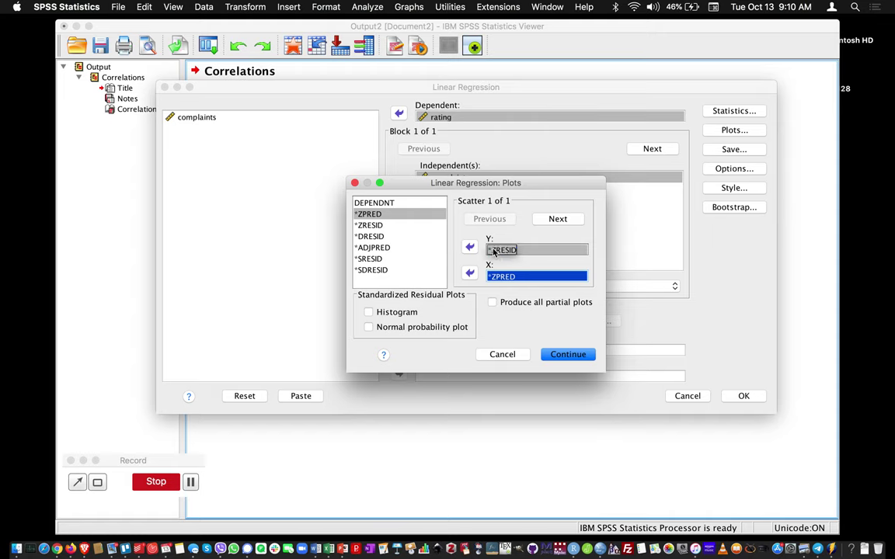
click(552, 360)
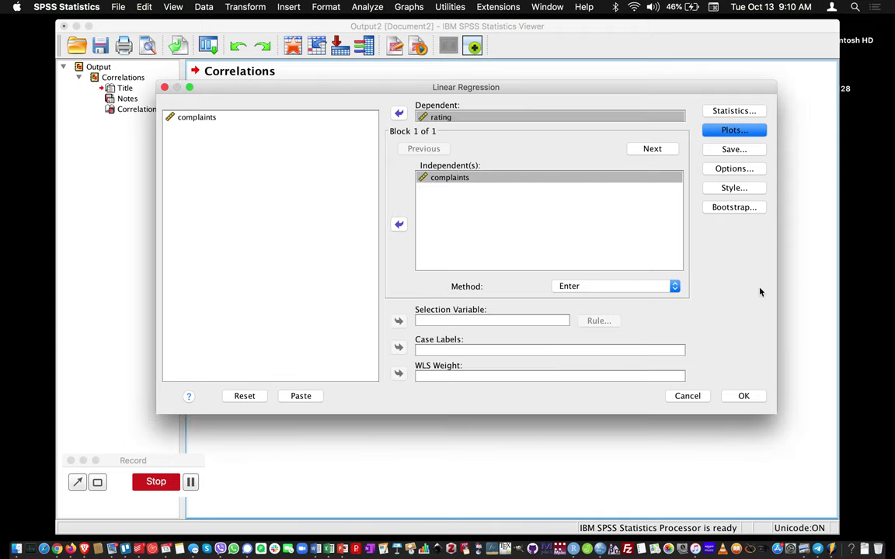
Step: Save the unstandardized residuals as a new variable and run the linear regression
click(759, 155)
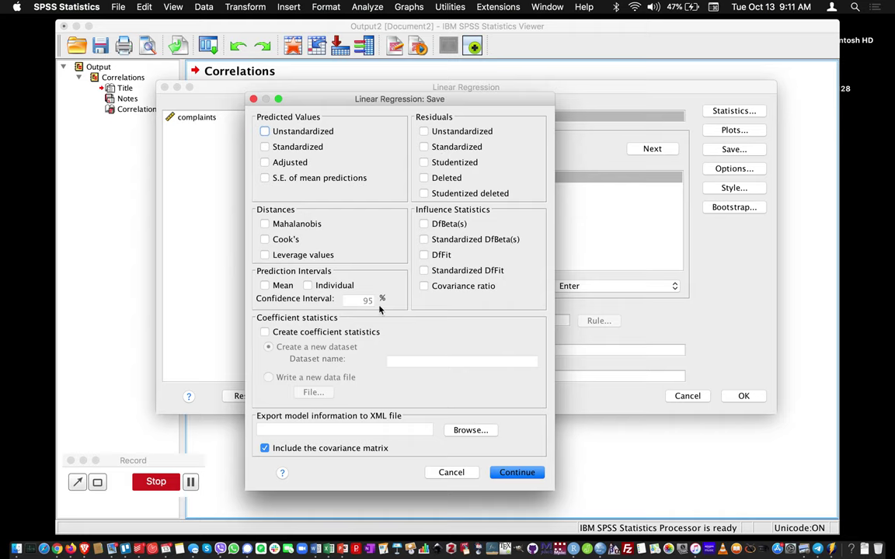
click(425, 132)
click(512, 475)
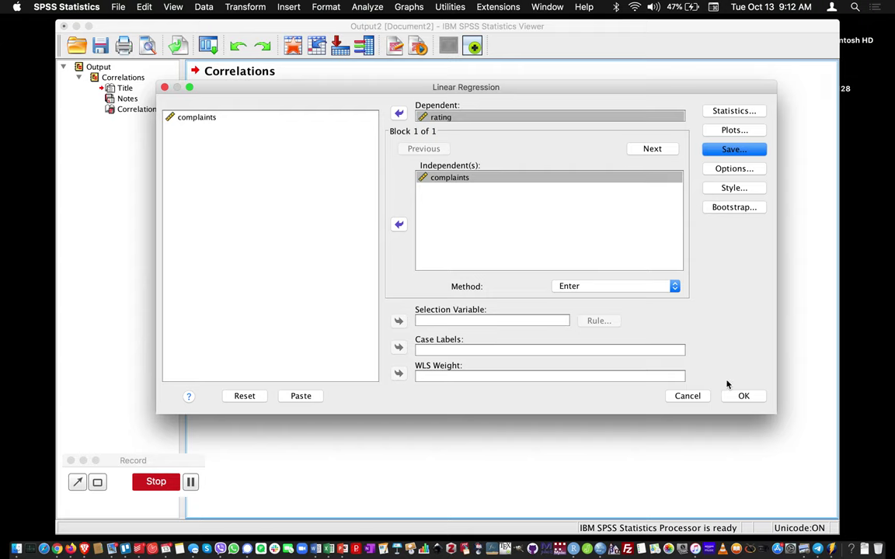
click(752, 398)
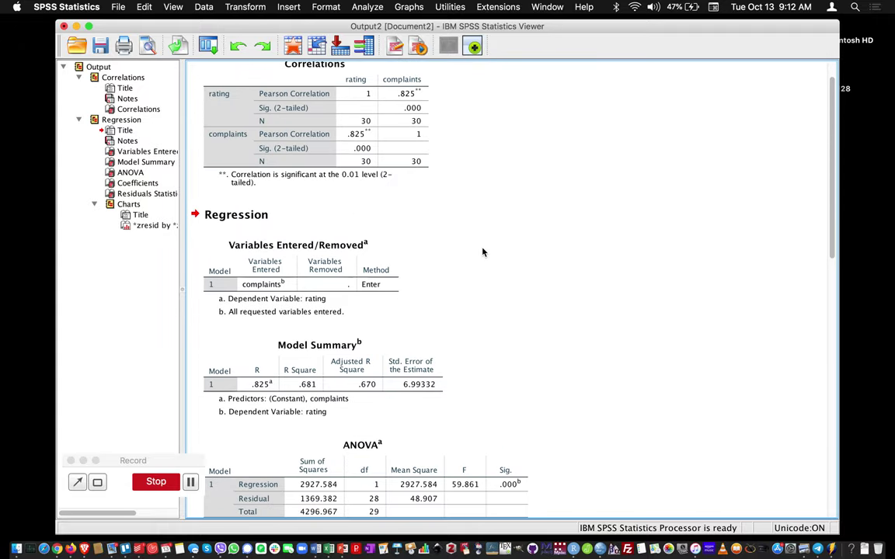
Step: Review the Correlations table and the Variables Entered/Removed table in the regression output
click(328, 191)
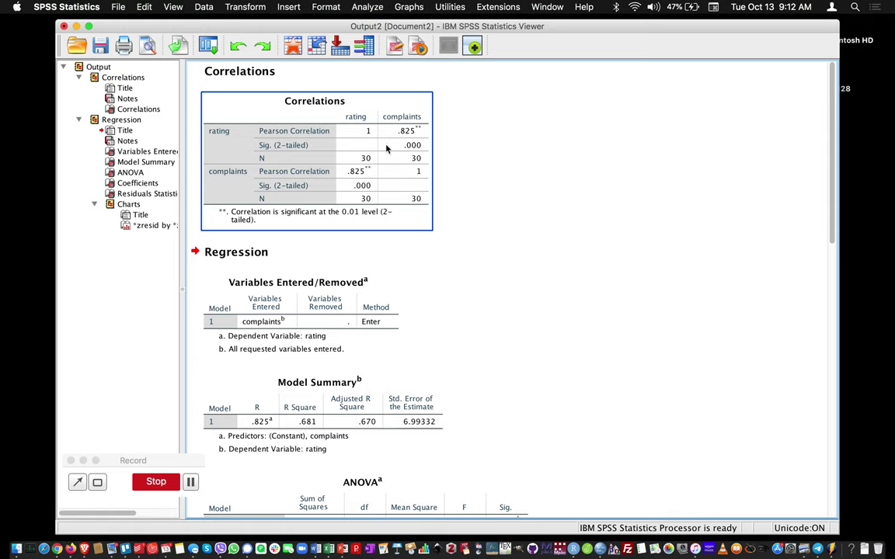
click(524, 174)
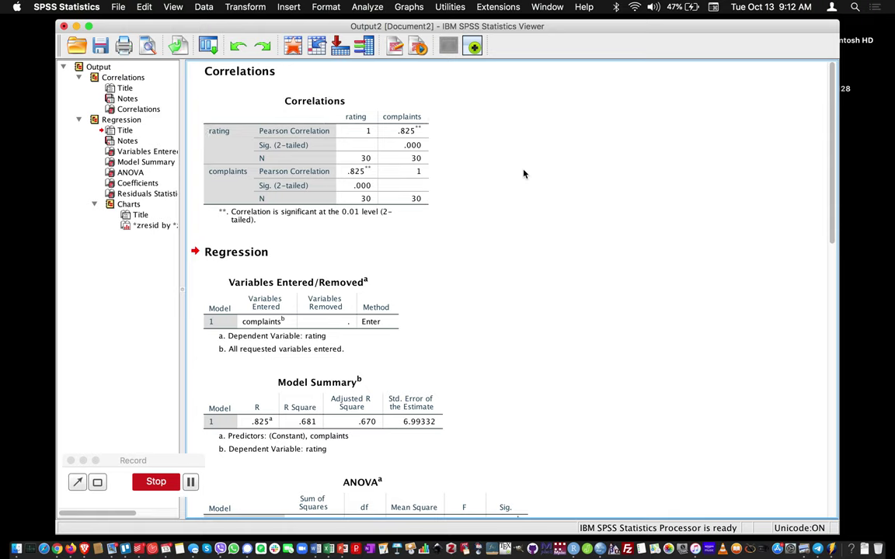
scroll(524, 174, down, 5)
scroll(524, 174, up, 1)
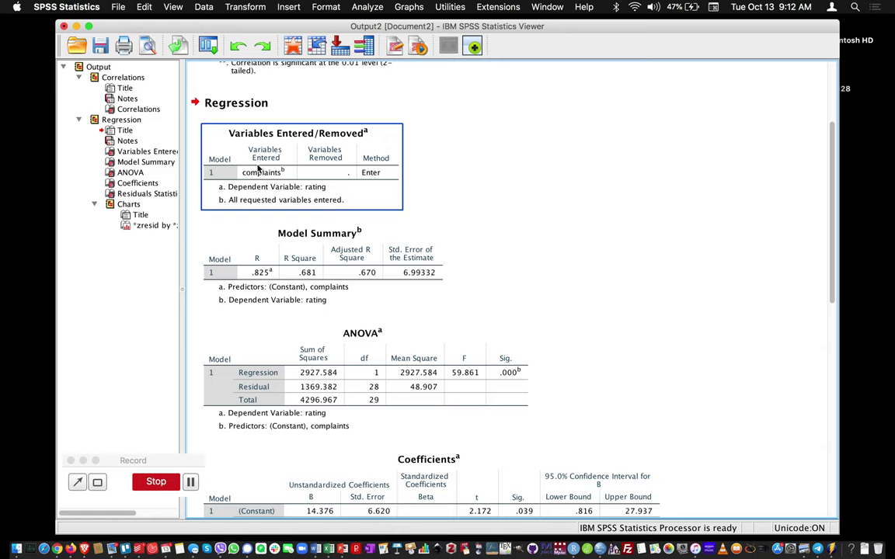
Step: Examine R, R Square and the standard error of the estimate in the regression's Model Summary table
scroll(483, 166, down, 1)
scroll(483, 165, up, 1)
scroll(483, 166, down, 6)
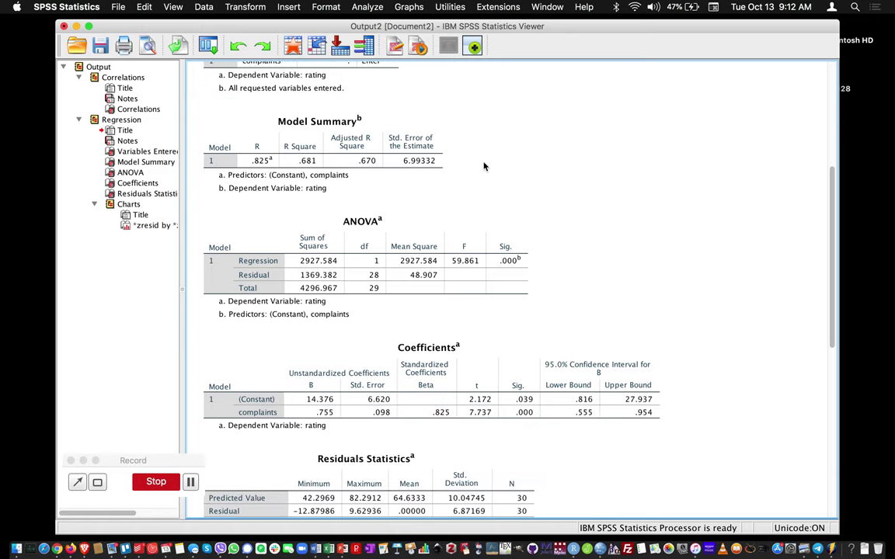
scroll(483, 166, down, 3)
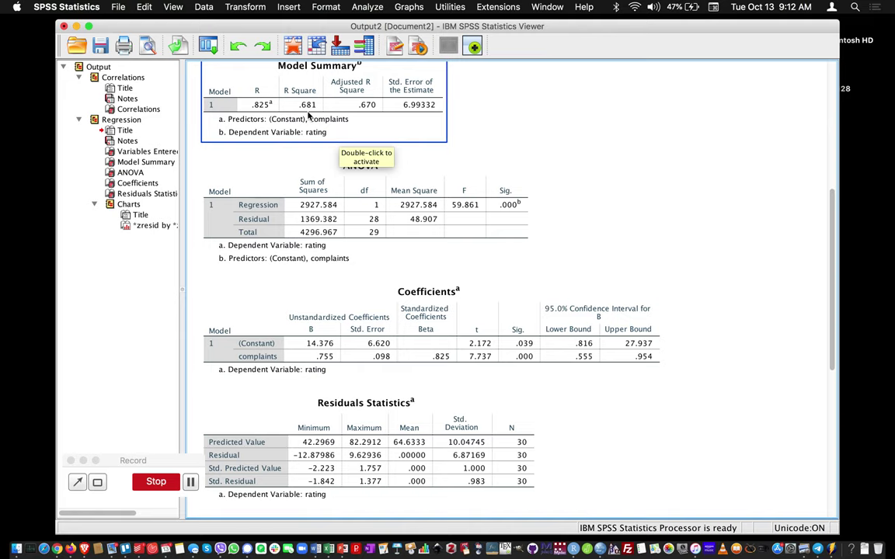
click(388, 144)
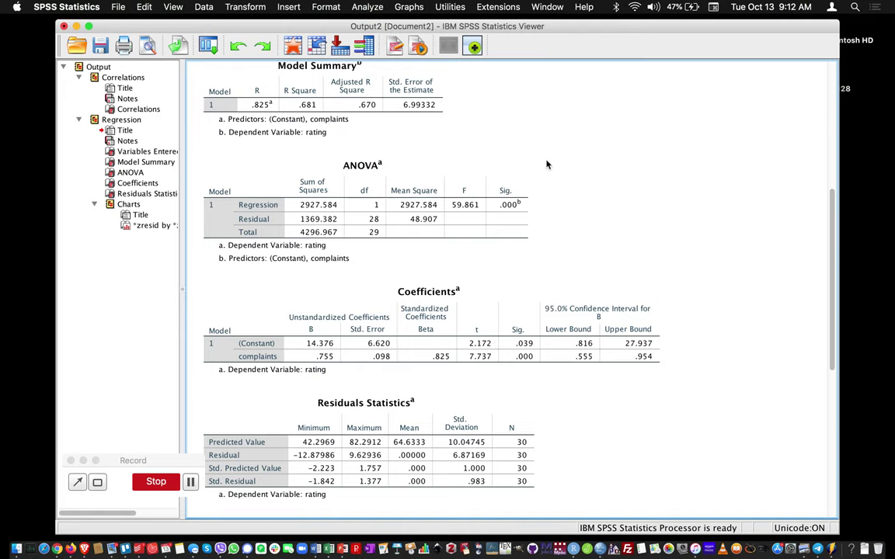
Step: Examine the regression, residual and total sums of squares in the ANOVA table
scroll(604, 174, down, 2)
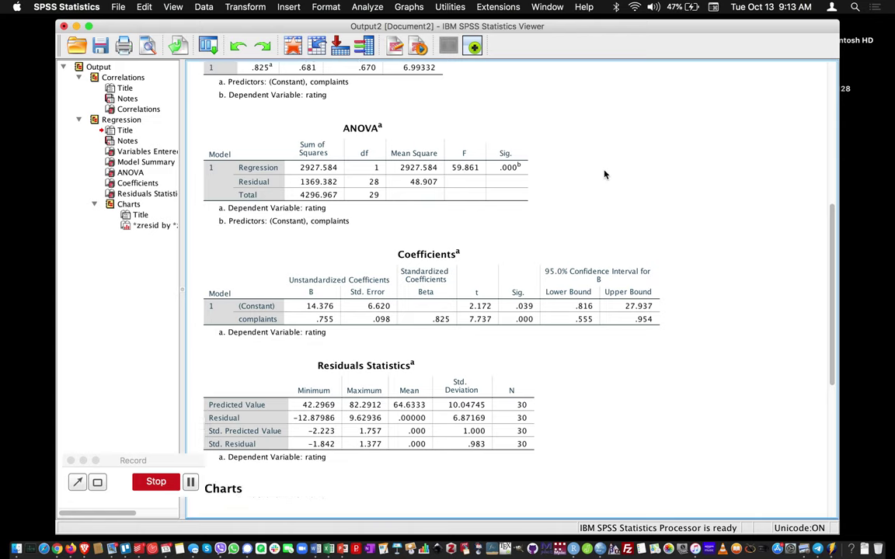
scroll(603, 174, down, 2)
click(317, 185)
click(433, 195)
click(402, 200)
click(381, 136)
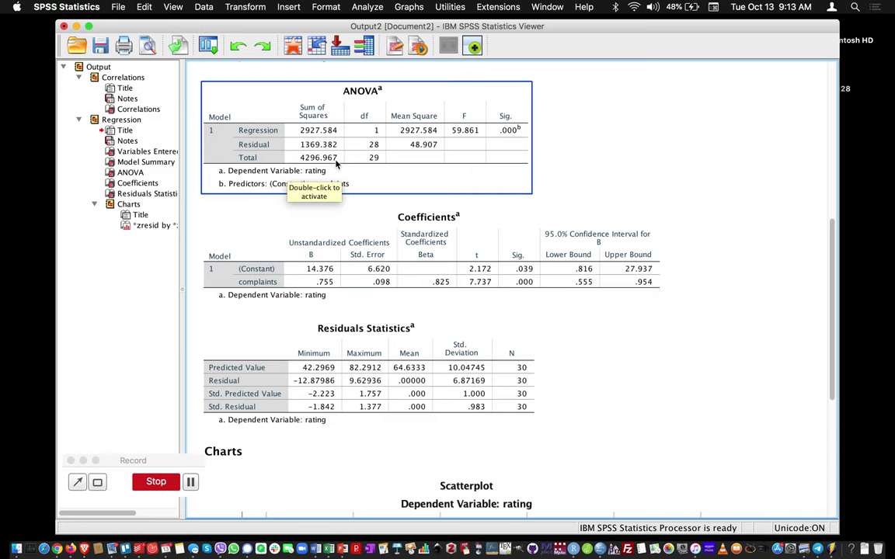
Step: Compare R Square in the Model Summary with the regression and total sums of squares in the ANOVA table
scroll(336, 164, up, 3)
click(311, 129)
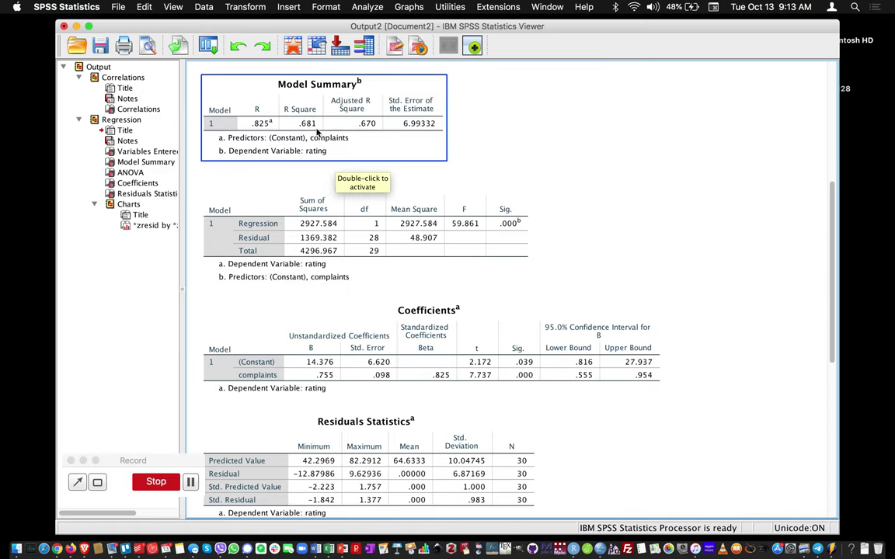
click(362, 180)
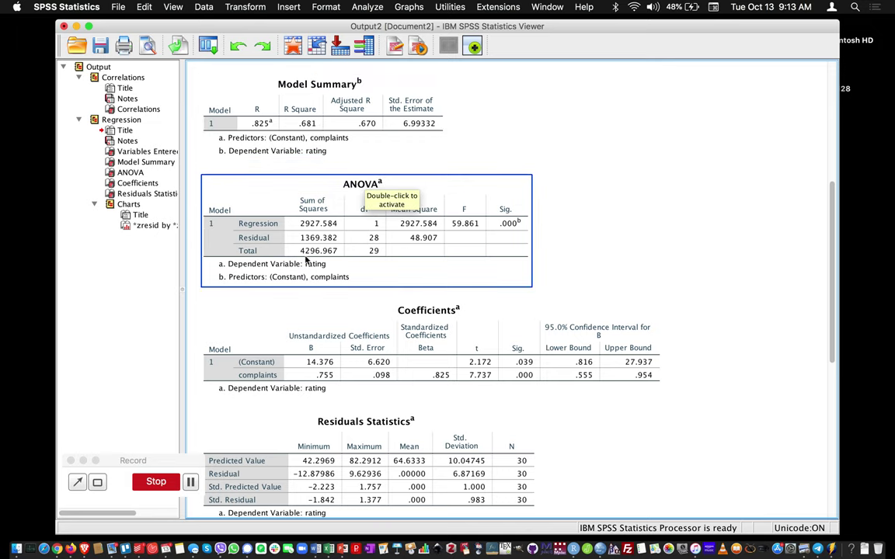
click(297, 126)
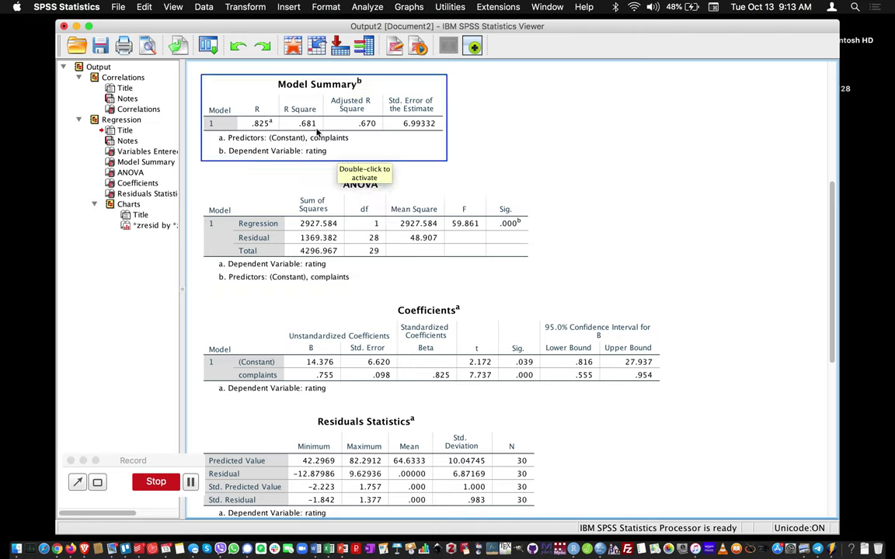
click(315, 182)
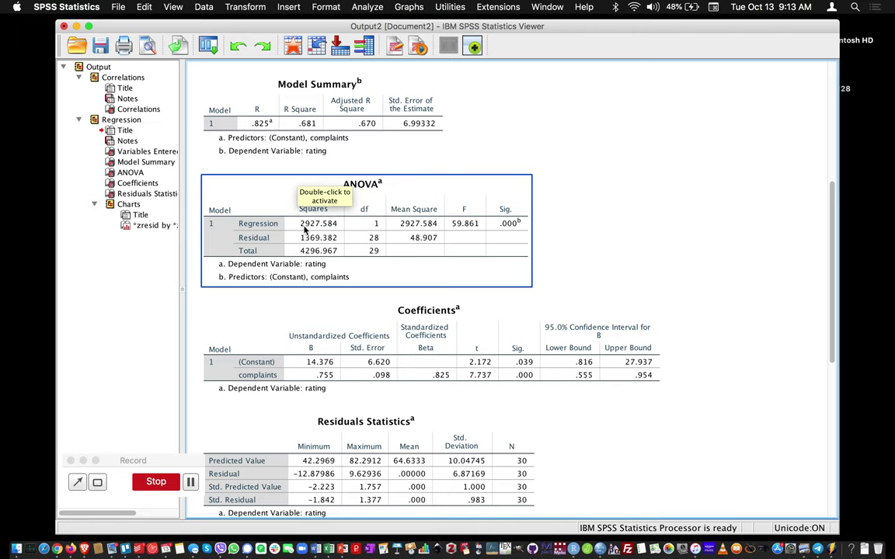
Step: Check the ANOVA F test's significance against the two-tailed significance in the Correlations table
click(412, 134)
click(448, 162)
click(342, 187)
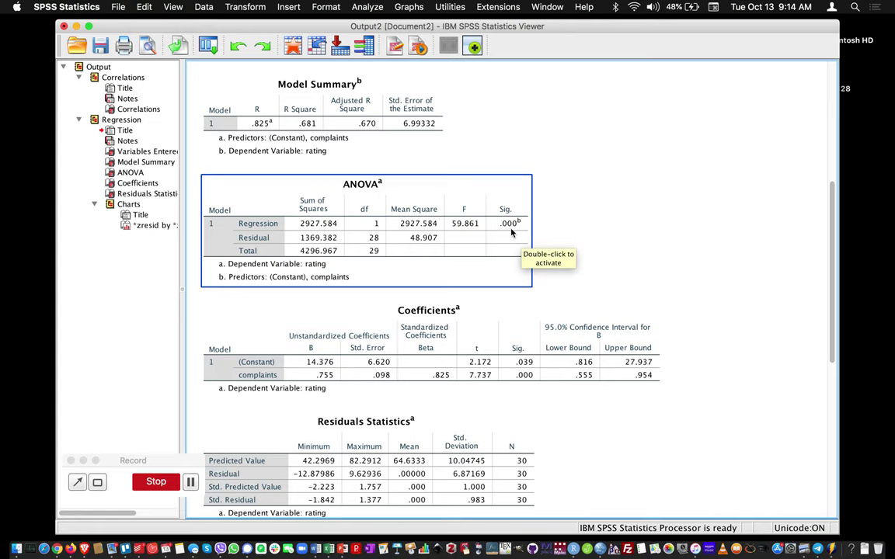
click(577, 231)
scroll(577, 232, up, 5)
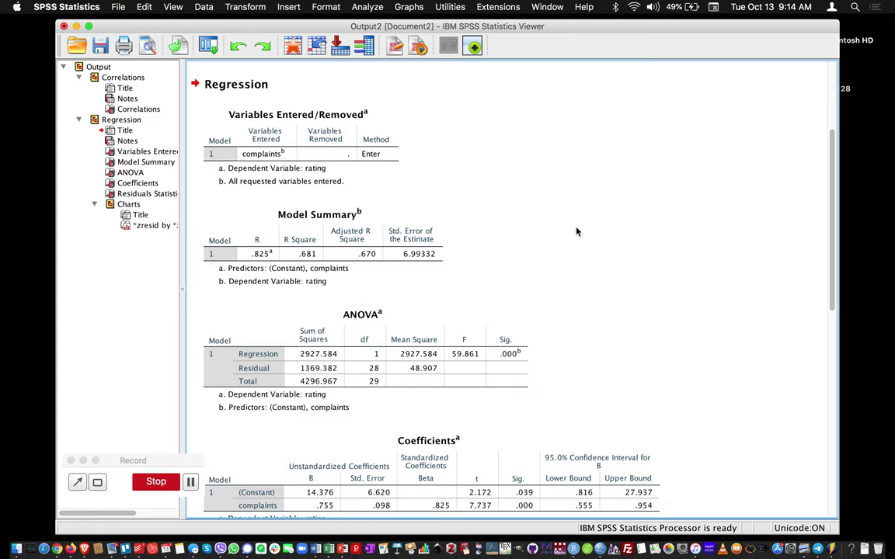
click(365, 113)
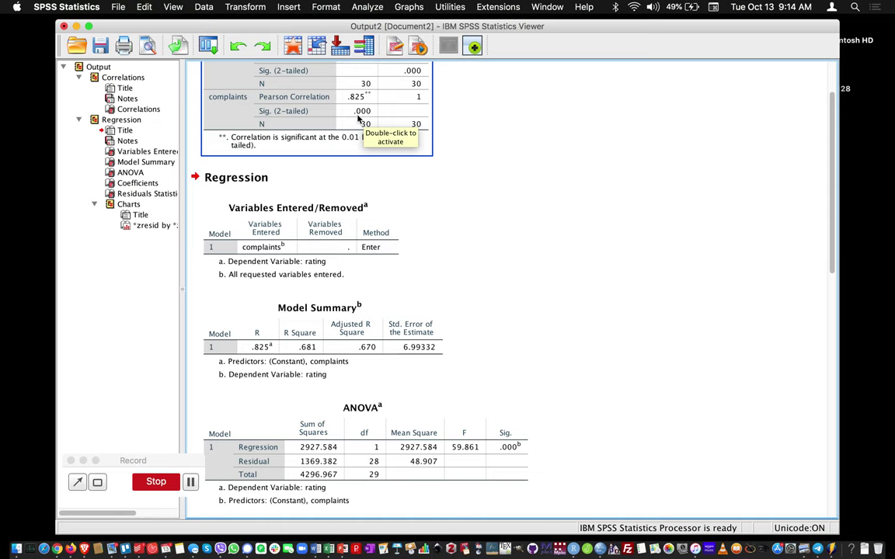
click(512, 336)
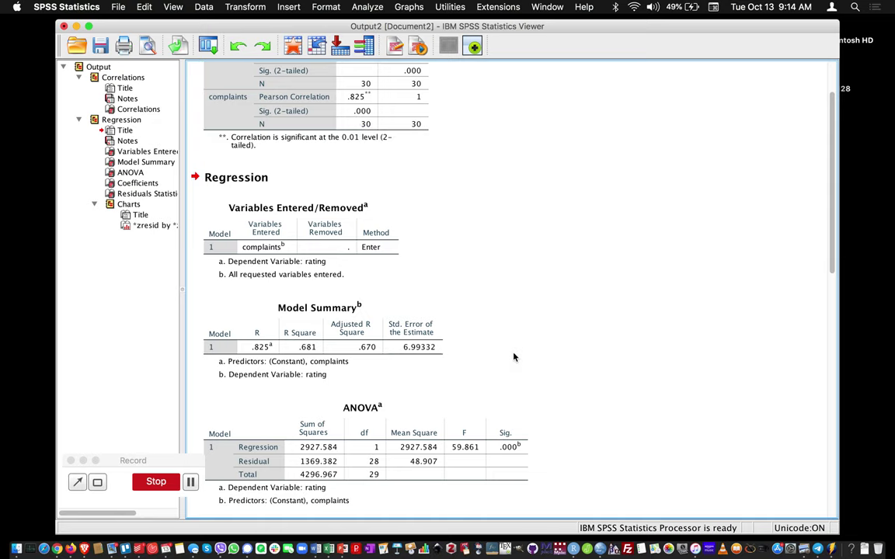
scroll(513, 358, down, 3)
click(515, 356)
scroll(515, 349, down, 3)
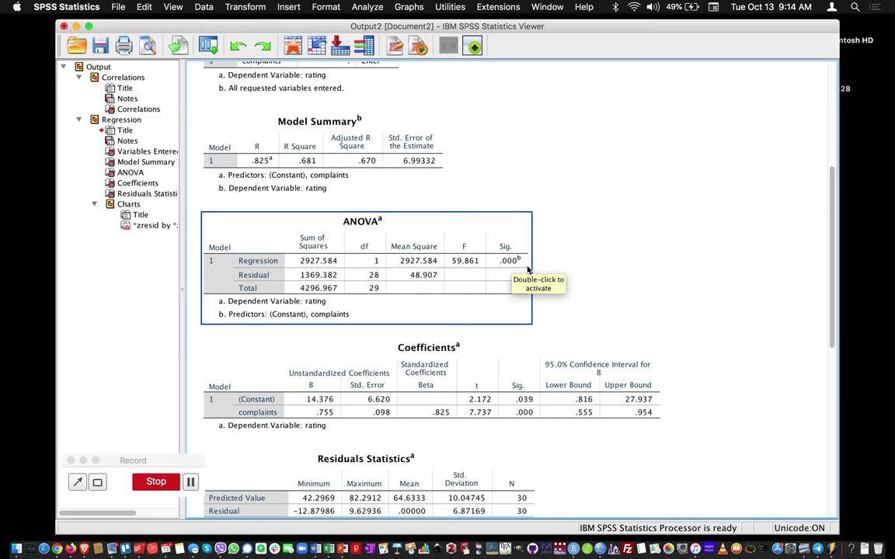
click(571, 266)
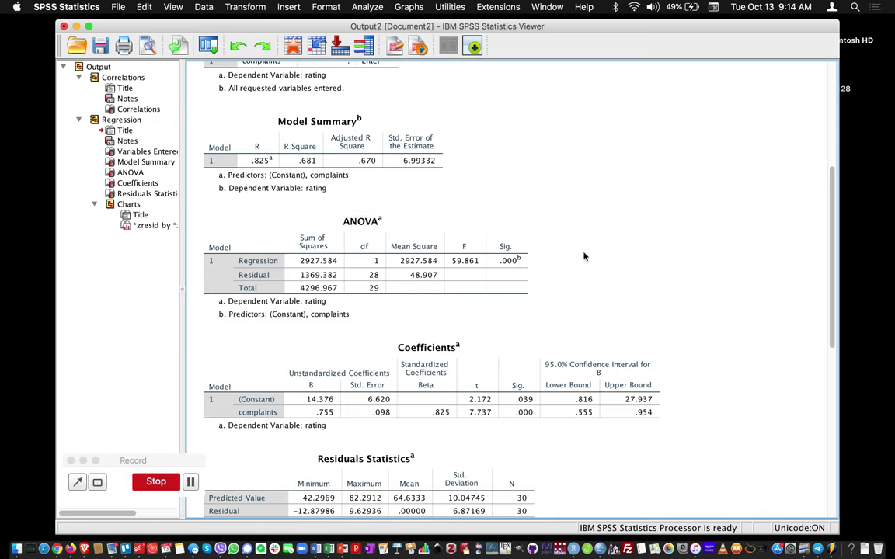
Step: Review R in the Model Summary and the constant and complaints rows of the Coefficients table
scroll(584, 257, down, 1)
scroll(584, 256, down, 1)
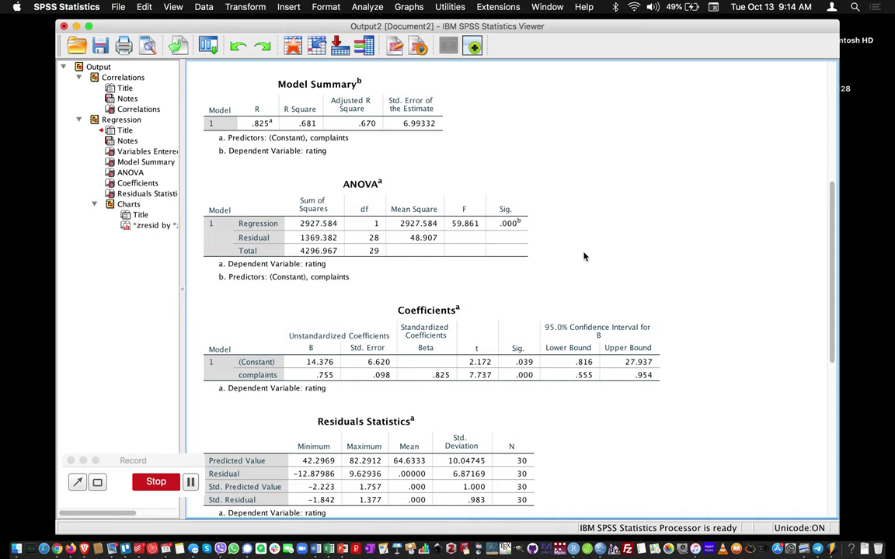
click(257, 124)
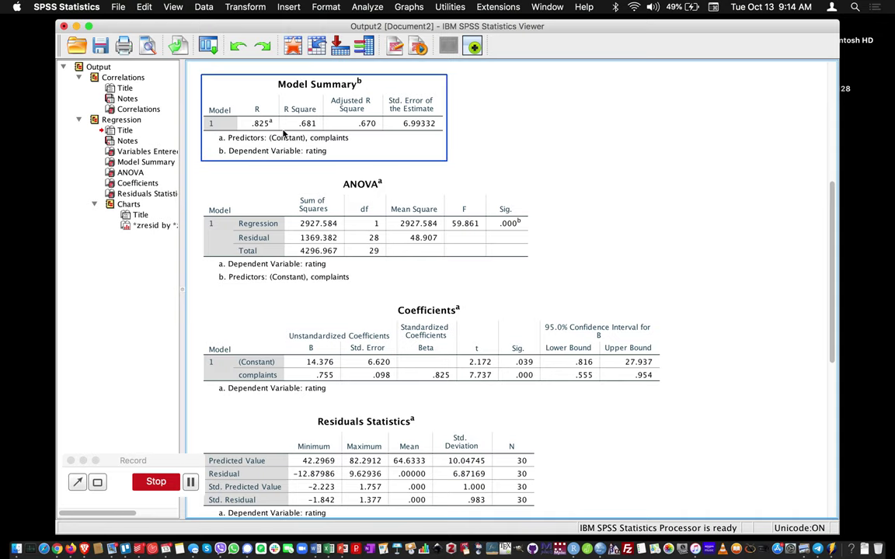
click(602, 195)
scroll(664, 218, down, 5)
scroll(664, 218, down, 5)
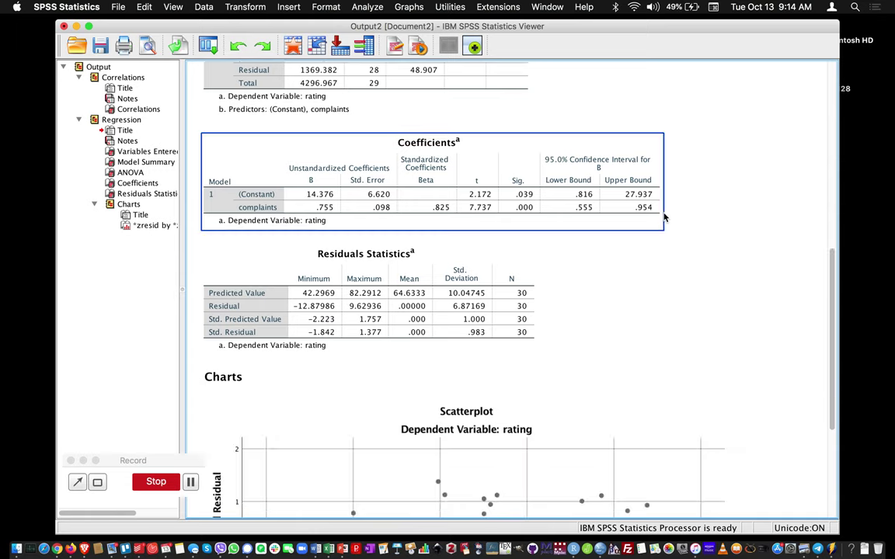
click(291, 186)
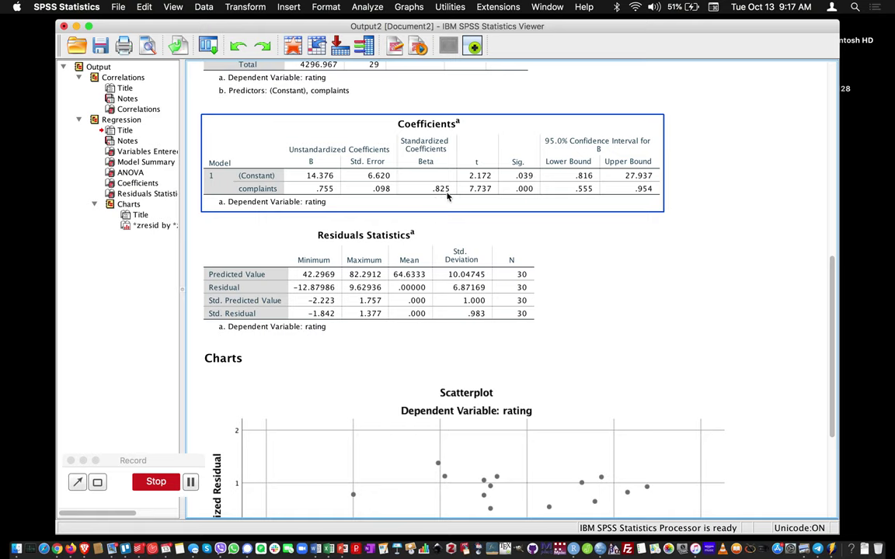
Step: Compare the standardized Beta for complaints with the Pearson correlation between rating and complaints
scroll(439, 182, up, 3)
click(440, 199)
scroll(441, 199, up, 10)
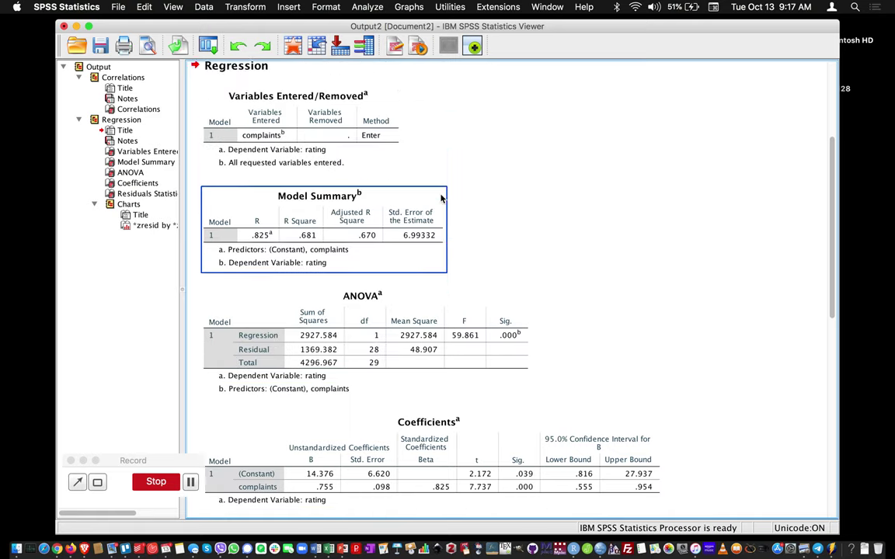
click(356, 158)
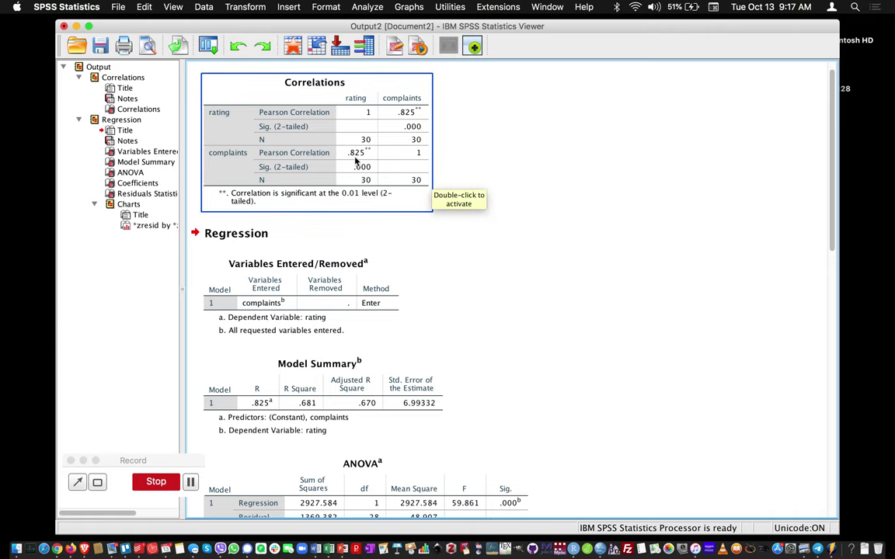
Step: Compare the t test significance for complaints with the significance values in the ANOVA and Correlations tables
scroll(360, 159, down, 10)
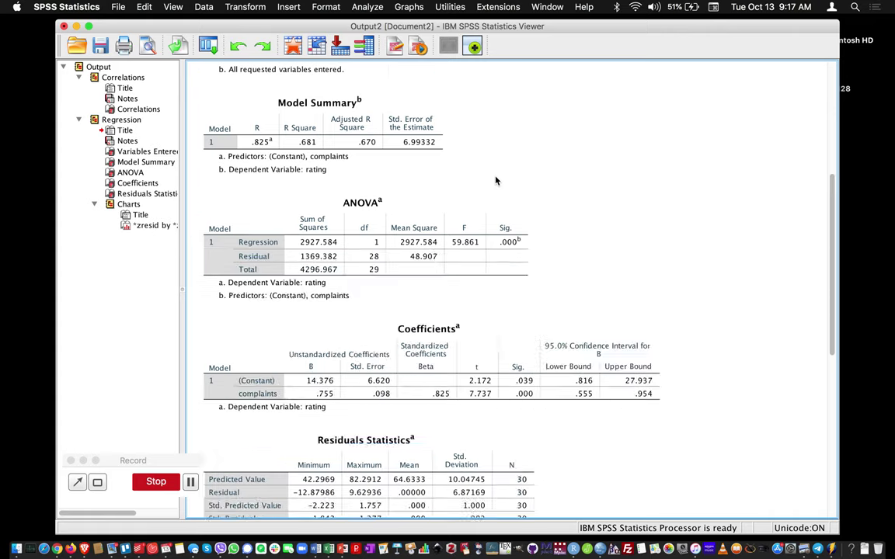
click(496, 180)
scroll(496, 179, up, 3)
click(496, 180)
scroll(496, 179, up, 1)
click(495, 181)
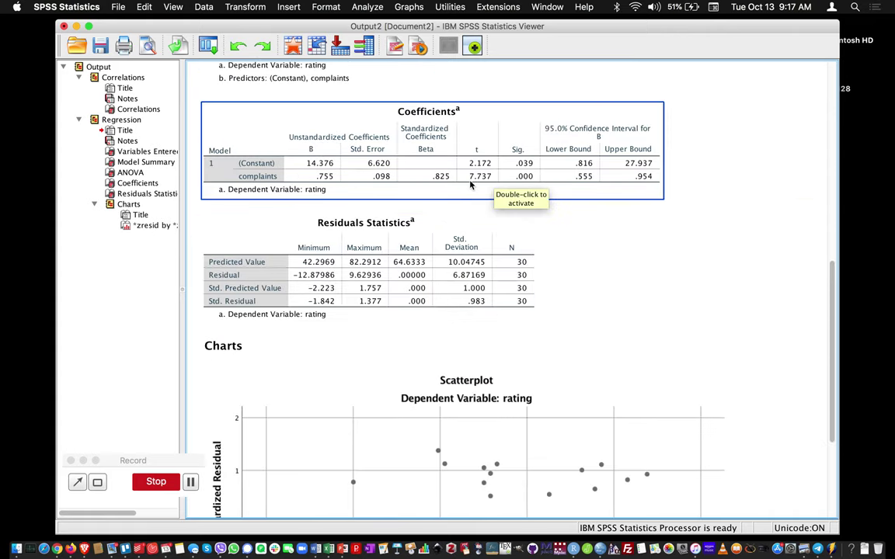
scroll(531, 184, up, 3)
click(529, 184)
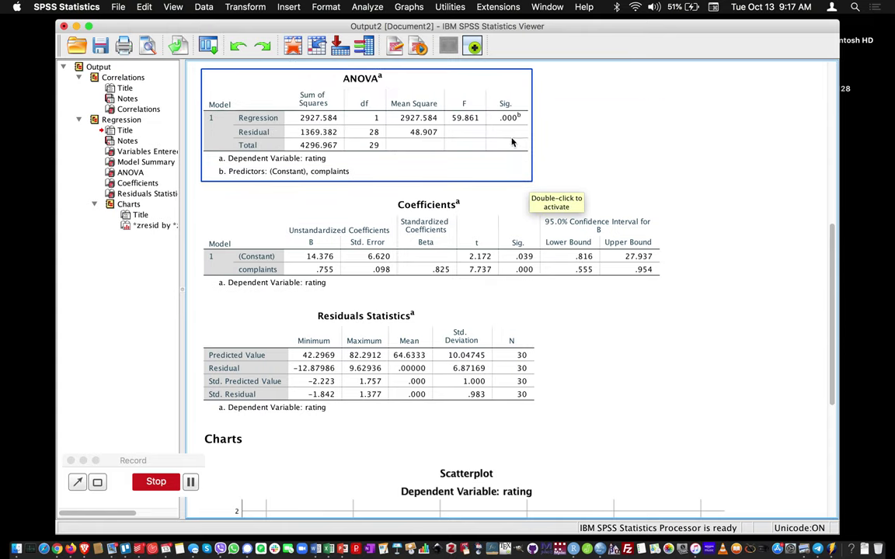
click(563, 164)
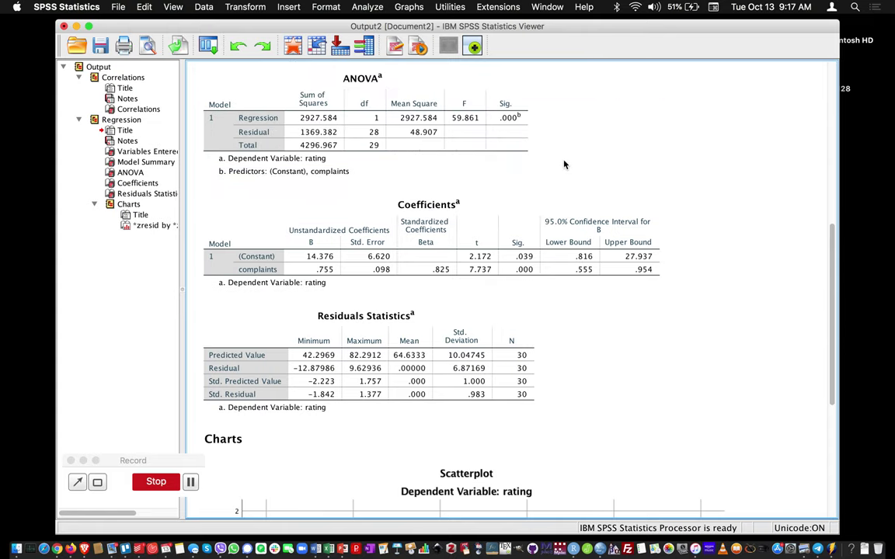
scroll(563, 164, up, 5)
click(355, 165)
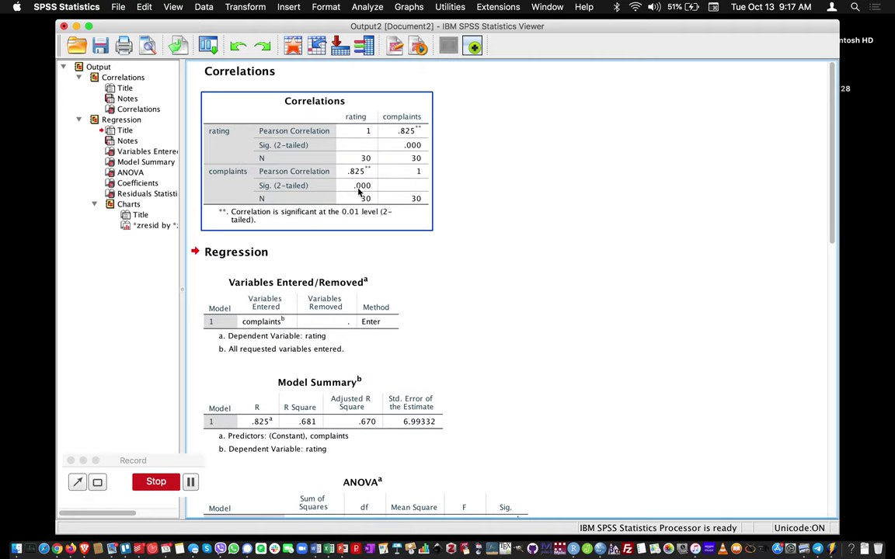
click(473, 182)
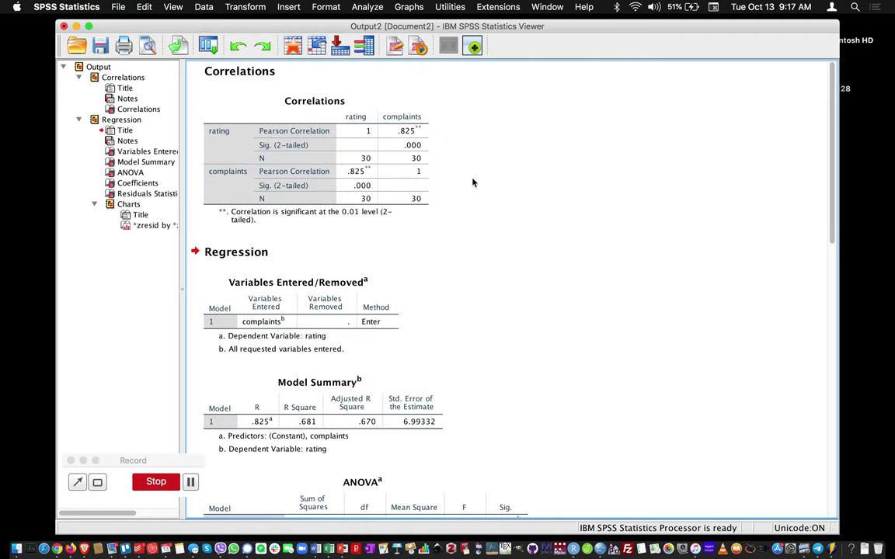
Step: Examine the 95% confidence interval bounds for the complaints coefficient in the Coefficients table
scroll(473, 181, down, 10)
click(473, 182)
scroll(473, 182, down, 1)
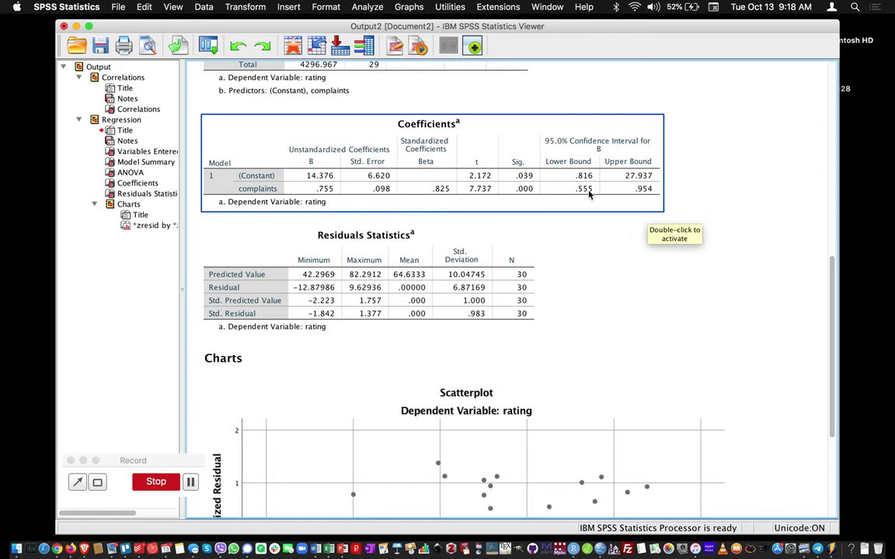
Step: Examine the scatterplot of standardized residuals against standardized predicted values together with the Residuals Statistics table
scroll(612, 258, down, 5)
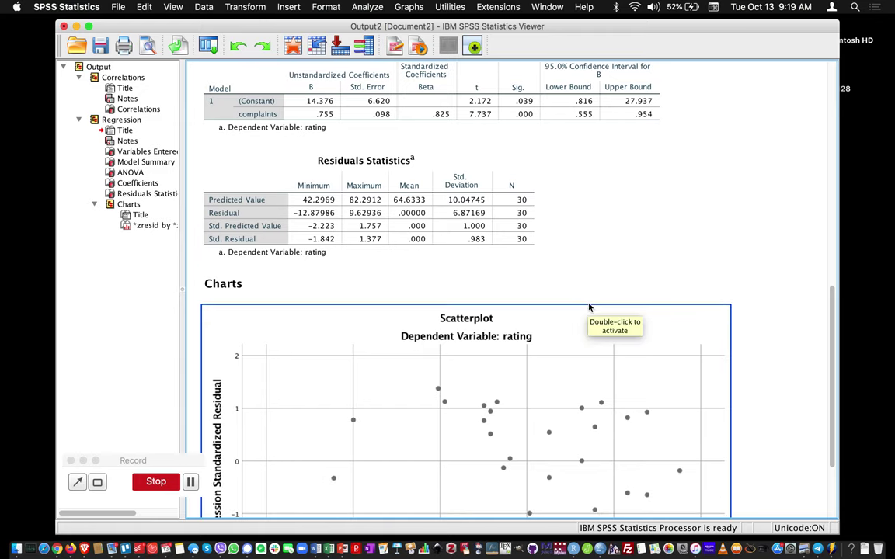
scroll(588, 309, down, 7)
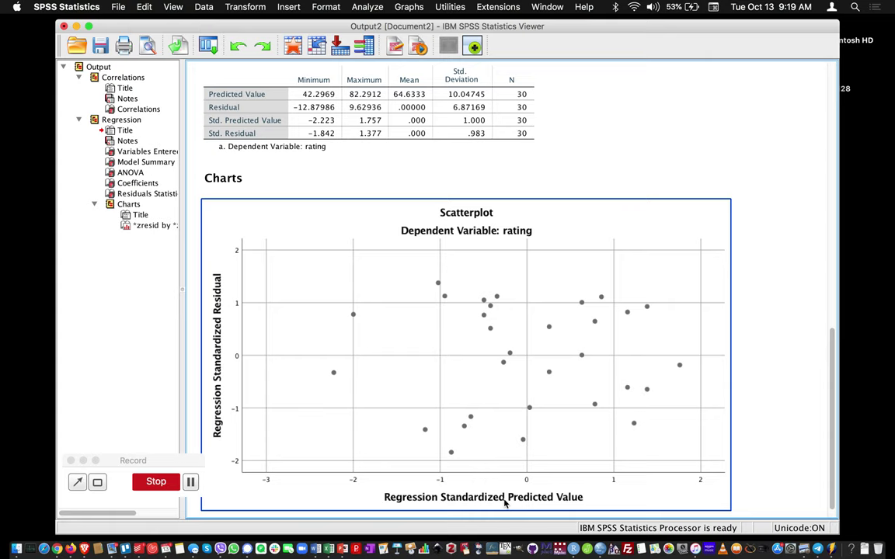
scroll(504, 503, down, 2)
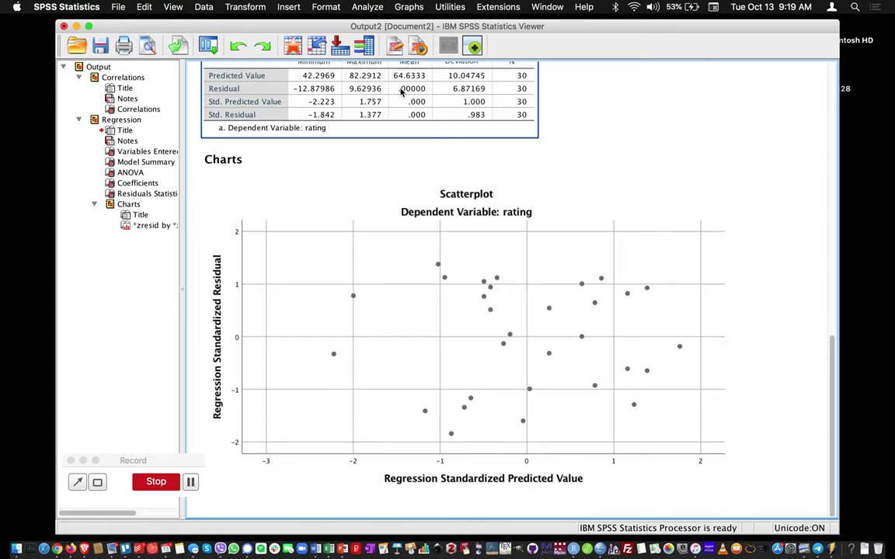
key(Home)
click(324, 81)
key(End)
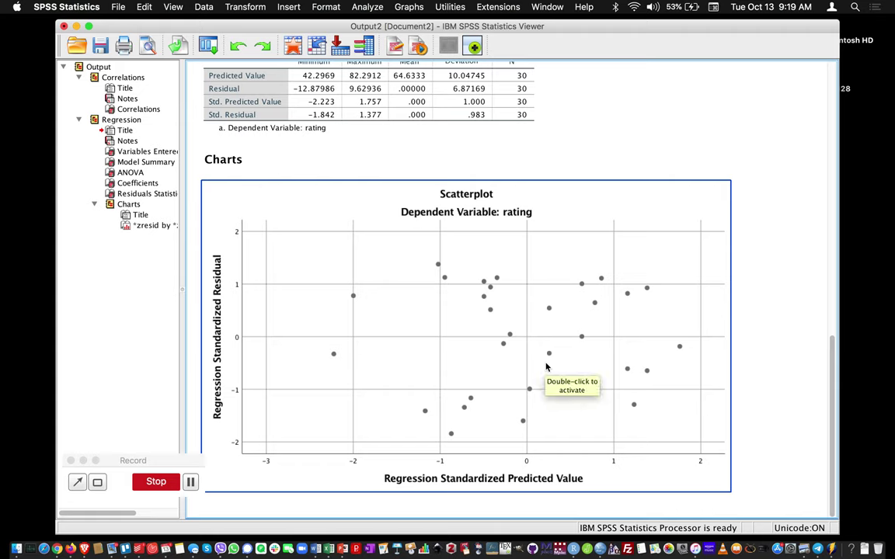
click(537, 165)
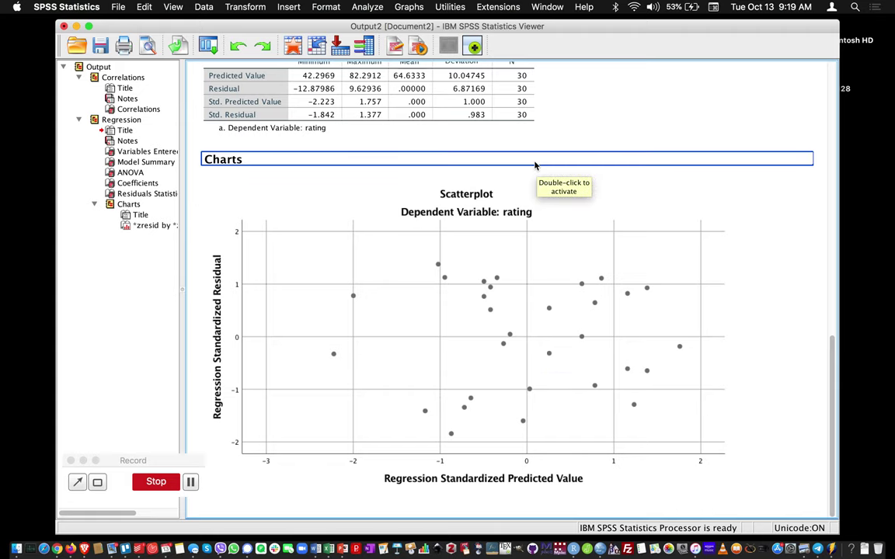
click(376, 243)
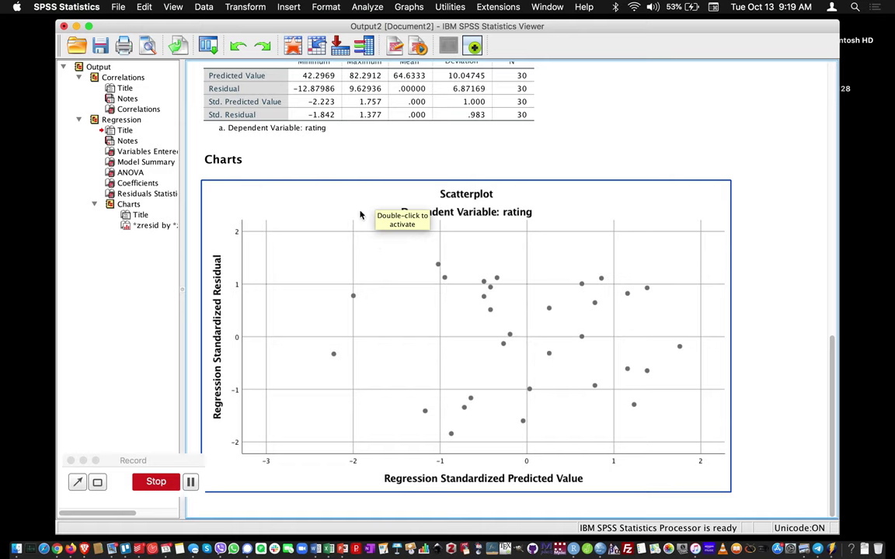
double_click(381, 294)
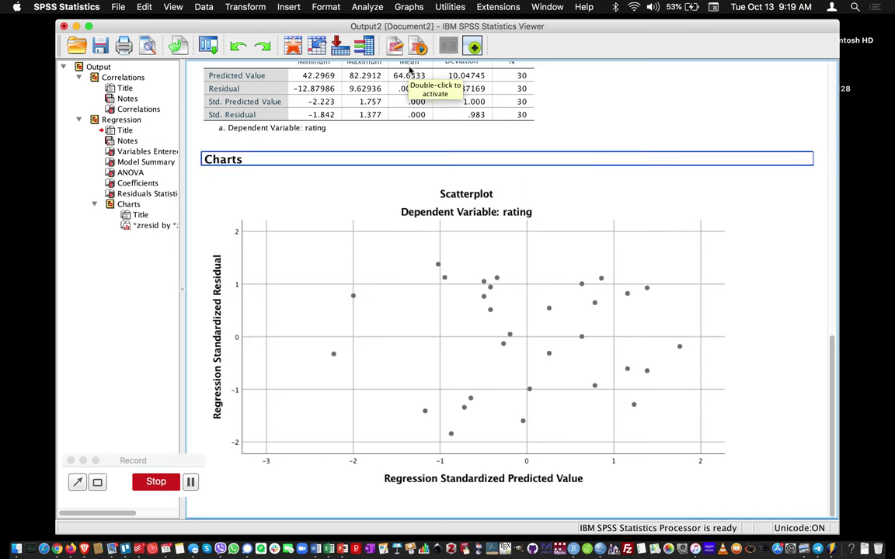
Step: Switch to the data editor and inspect the saved residuals in the RES_1 column
drag(357, 28, 358, 150)
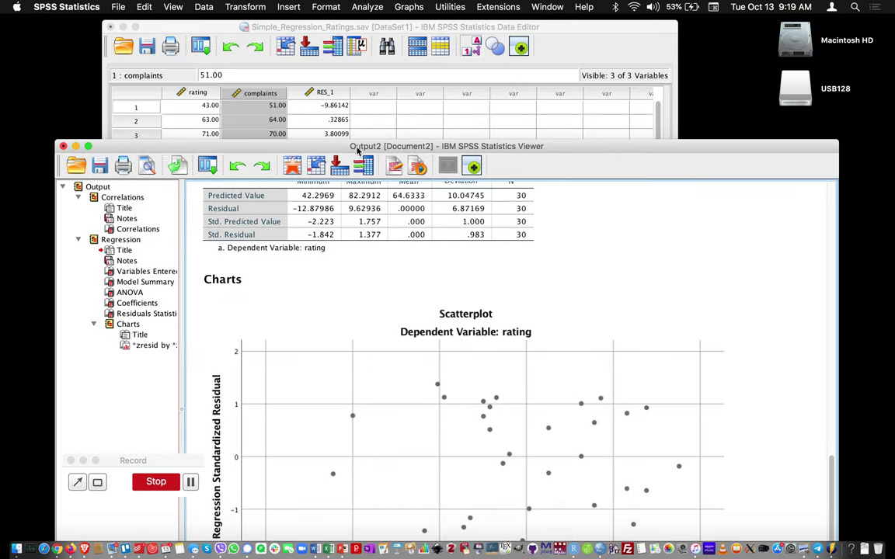
click(334, 26)
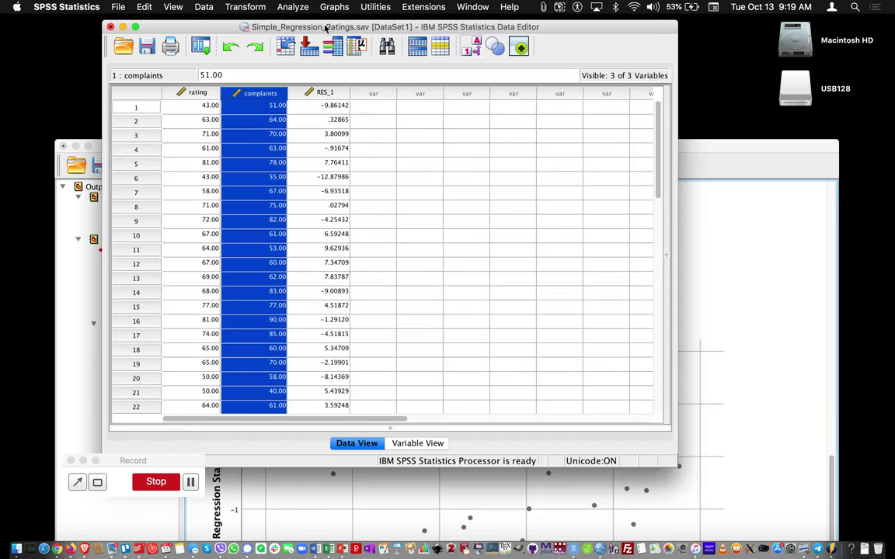
click(311, 92)
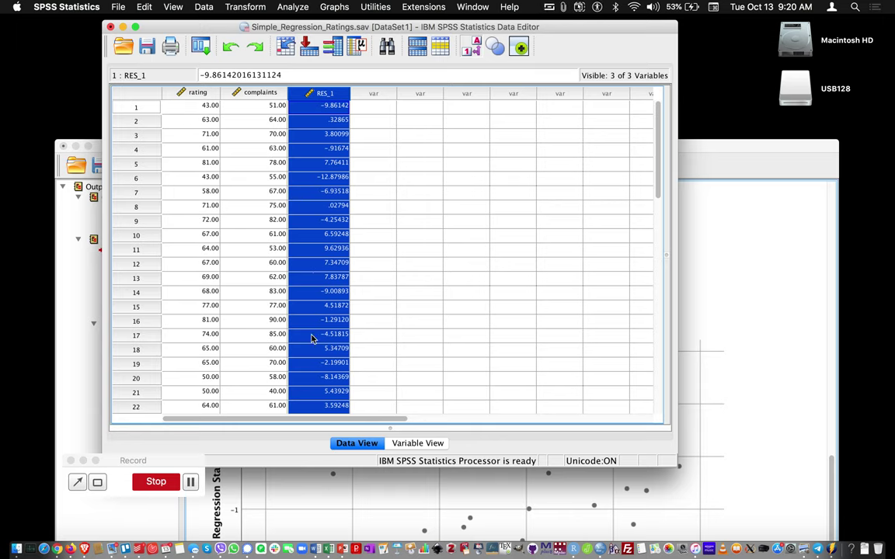
Step: Set up an Explore analysis with Unstandardized Residual [RES_1] as the dependent variable
click(306, 10)
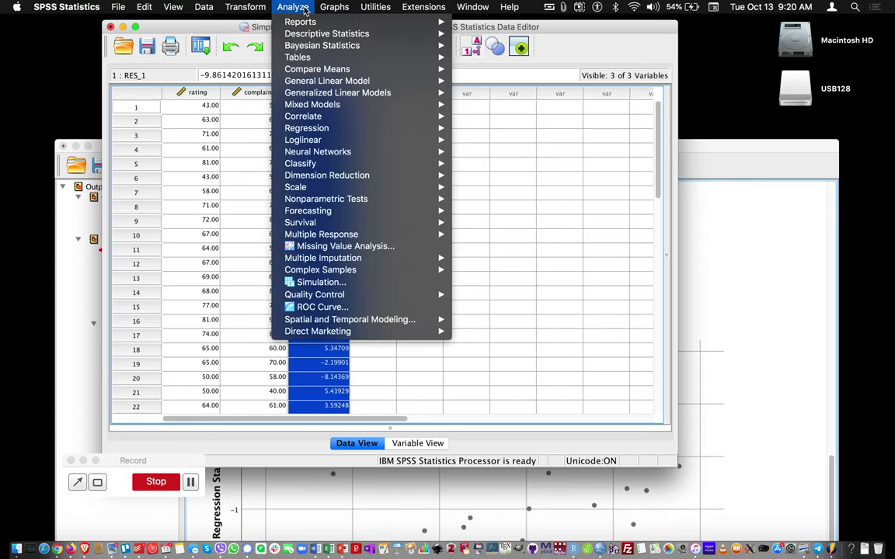
mouse_move(307, 35)
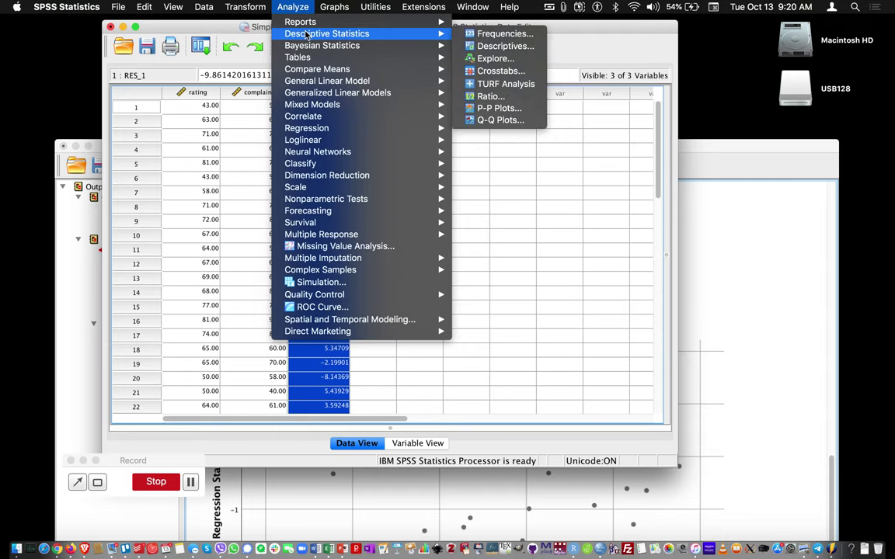
click(518, 60)
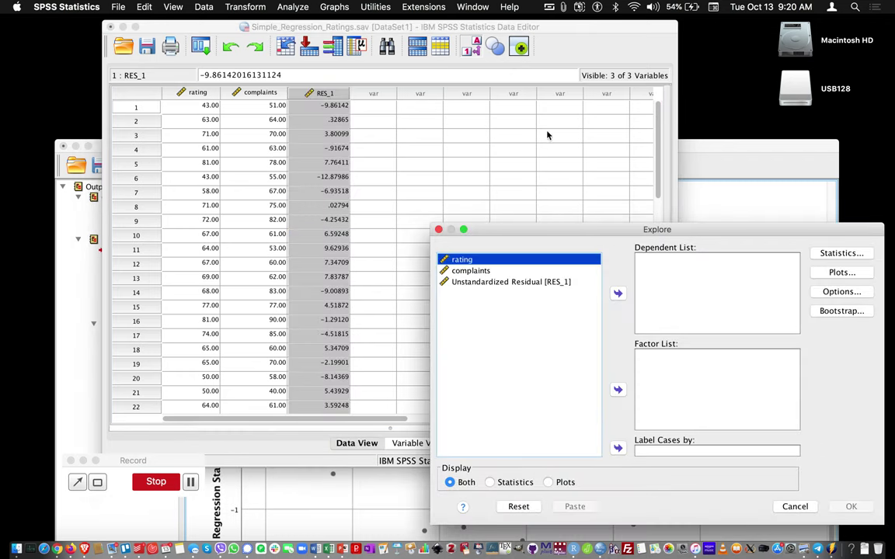
drag(550, 230, 352, 108)
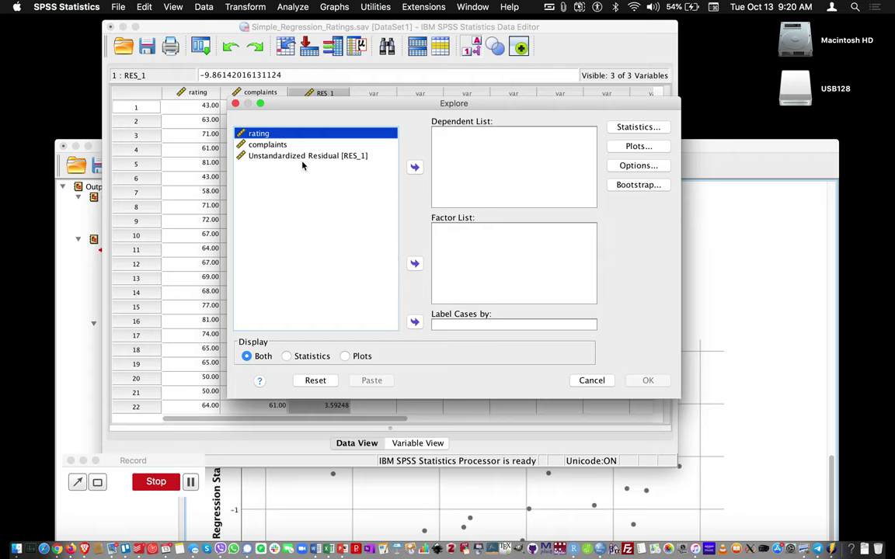
click(247, 155)
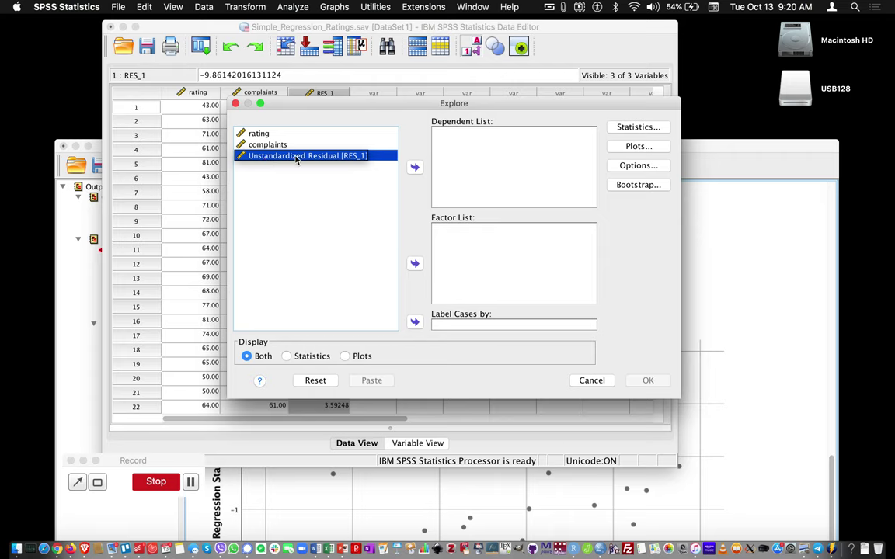
click(416, 168)
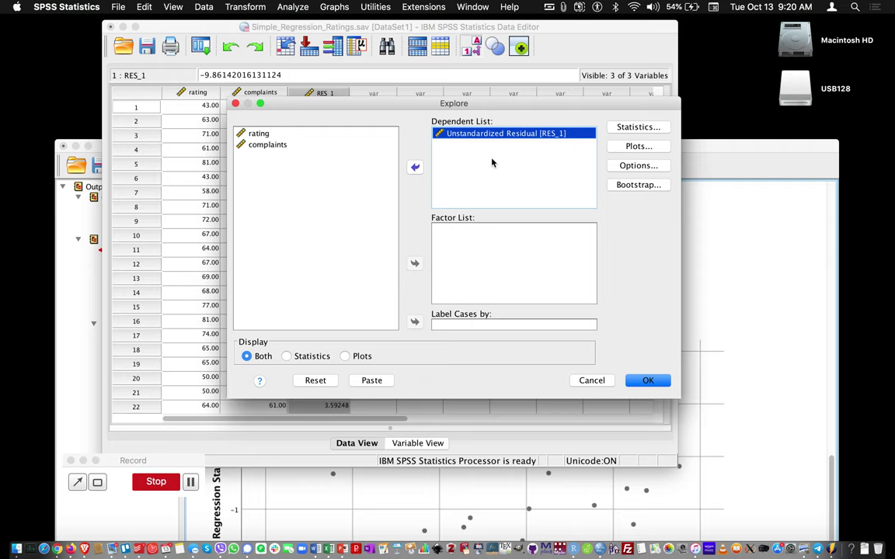
Step: Configure the Explore plots to omit stem-and-leaf and include a histogram and normality plots with tests
click(661, 146)
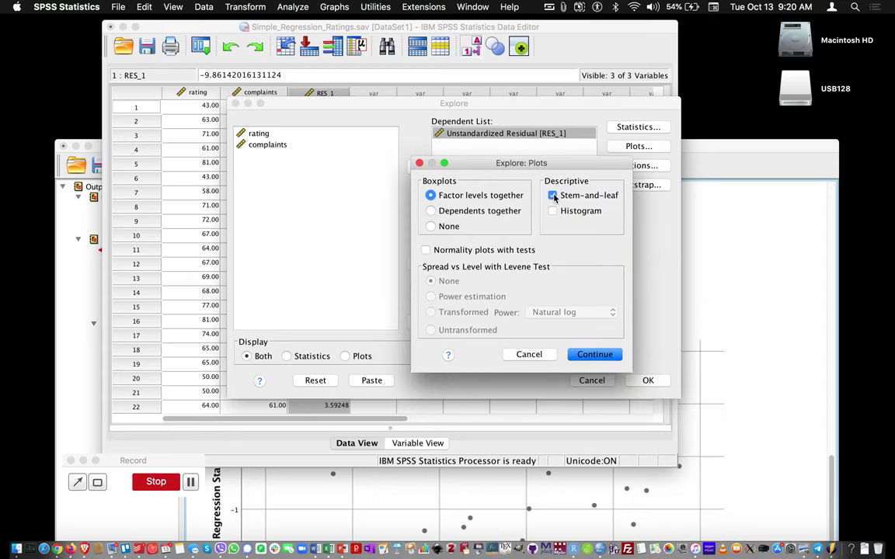
click(553, 196)
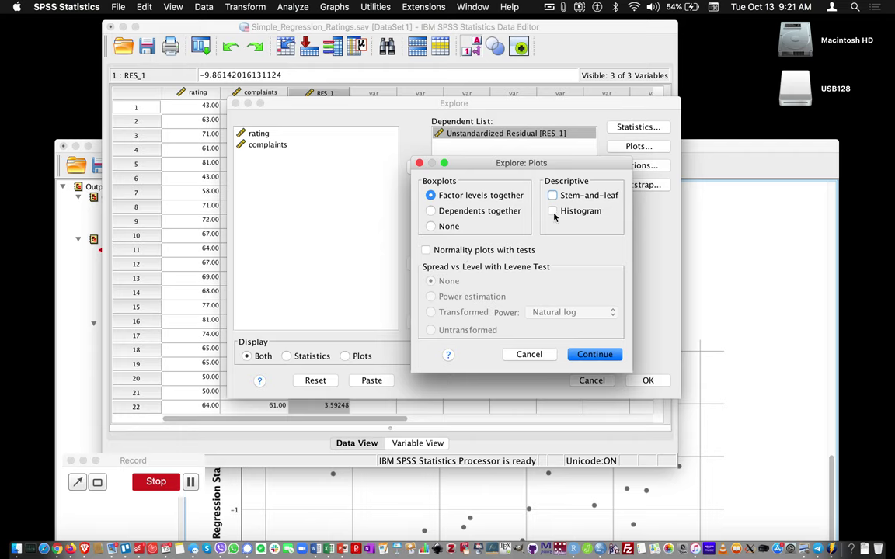
click(552, 211)
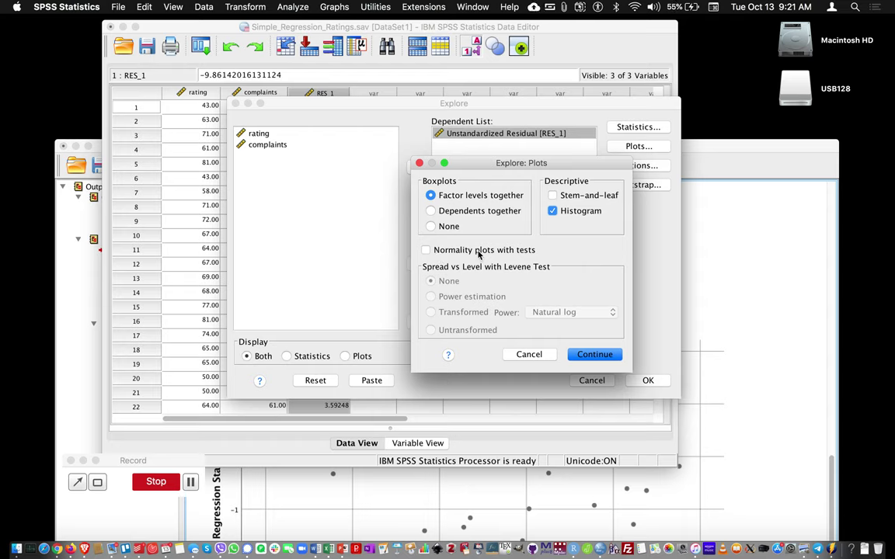
click(426, 251)
click(596, 355)
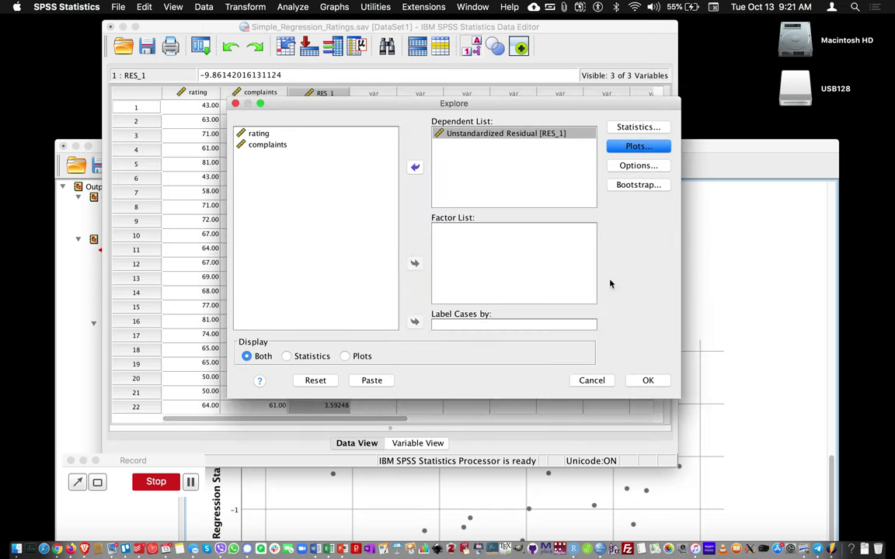
Step: Check the Explore statistics options without changing them and run the analysis of the residuals
click(653, 126)
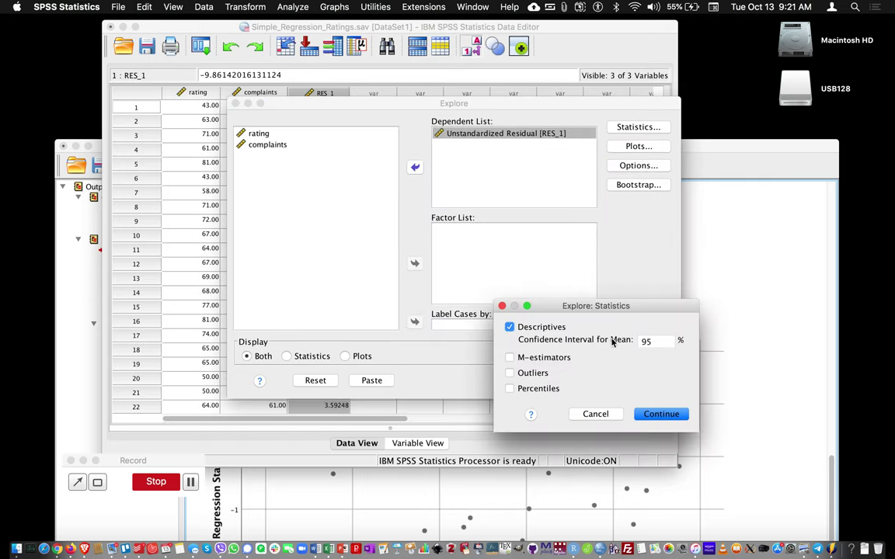
click(595, 414)
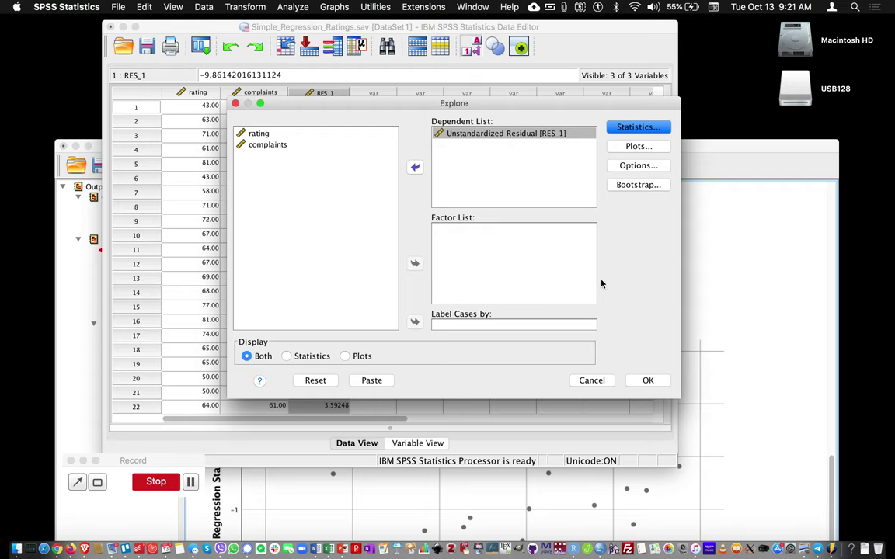
click(648, 380)
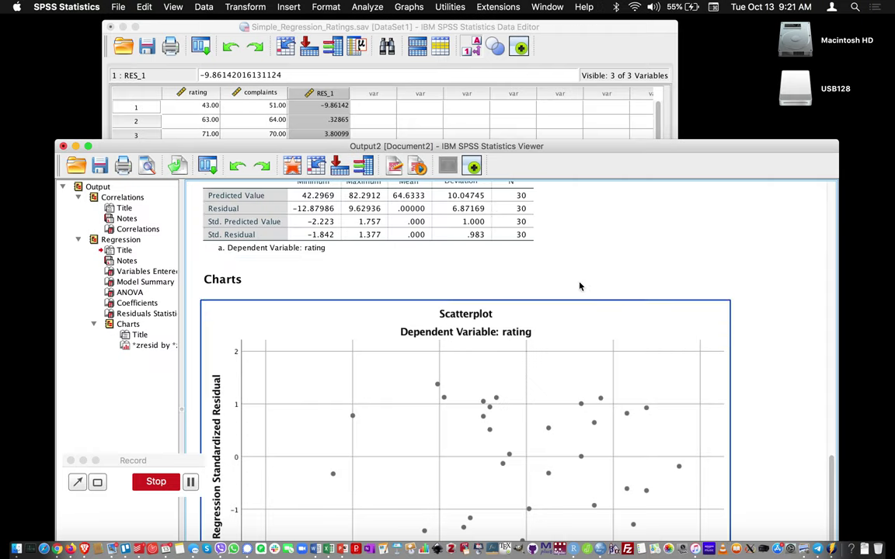
Step: Examine the Case Processing Summary and Descriptives tables for the unstandardized residual in the Explore output
click(534, 146)
drag(534, 146, 541, 53)
click(513, 178)
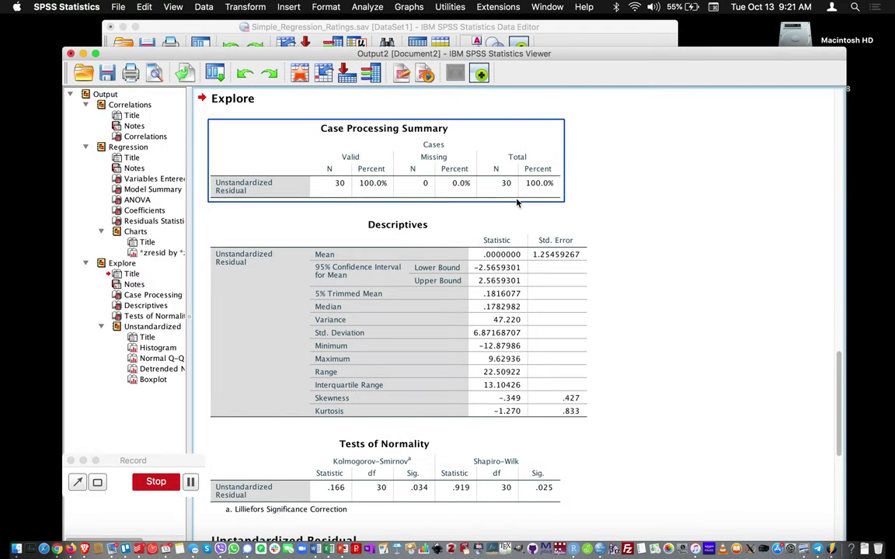
scroll(515, 200, down, 4)
click(515, 203)
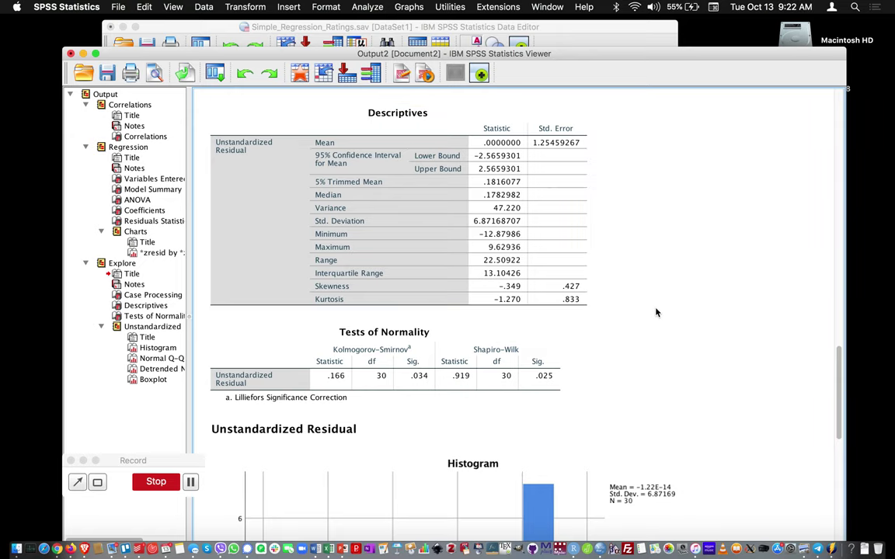
Step: Examine the unstandardized residual's histogram together with the Kolmogorov-Smirnov and Shapiro-Wilk significance values in the Tests of Normality table
scroll(656, 312, down, 3)
scroll(657, 313, down, 10)
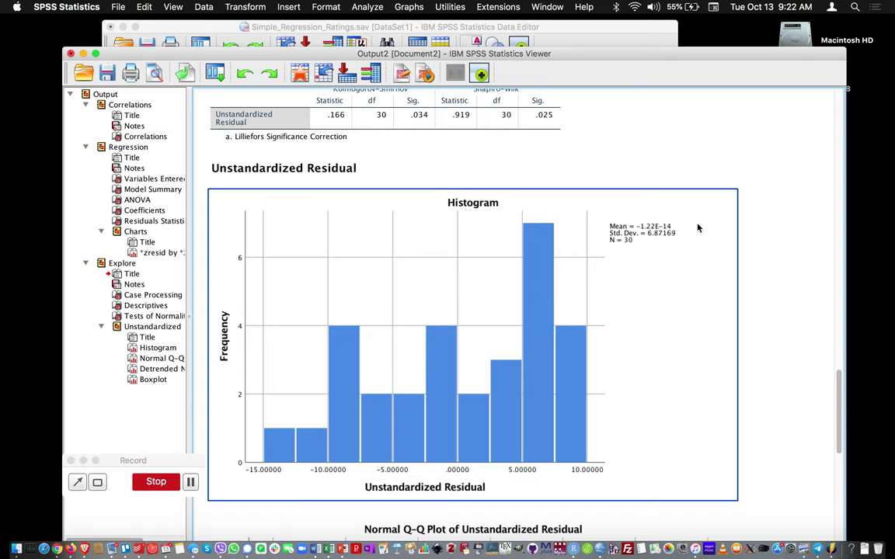
scroll(789, 254, up, 5)
scroll(789, 257, down, 4)
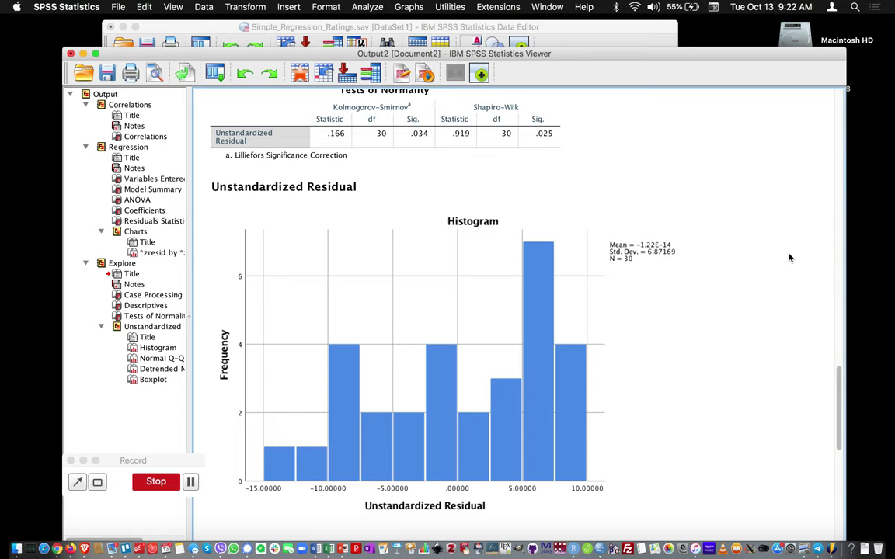
scroll(789, 258, up, 4)
click(406, 230)
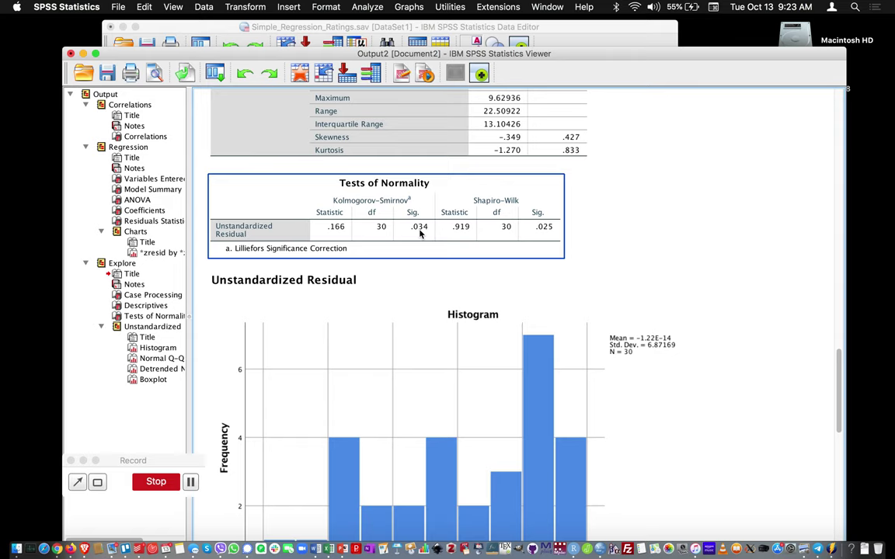
click(374, 29)
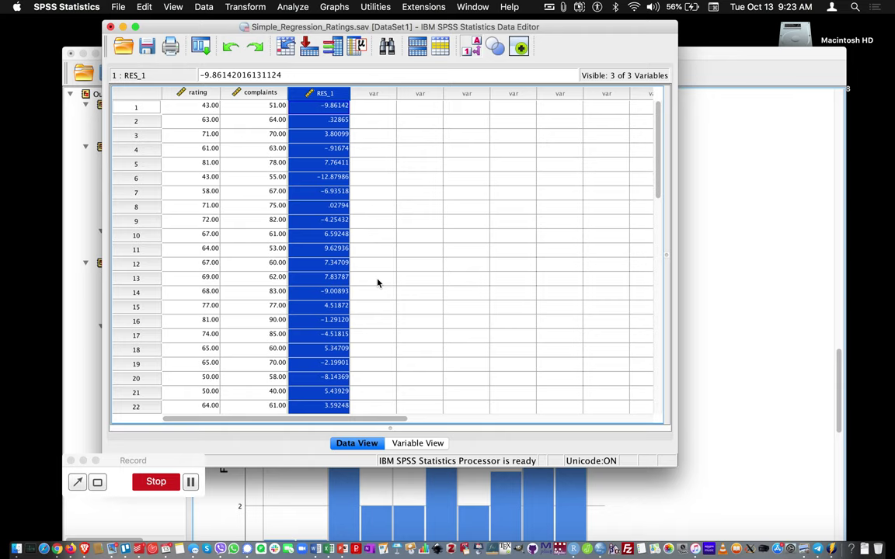
click(317, 28)
drag(317, 28, 435, 154)
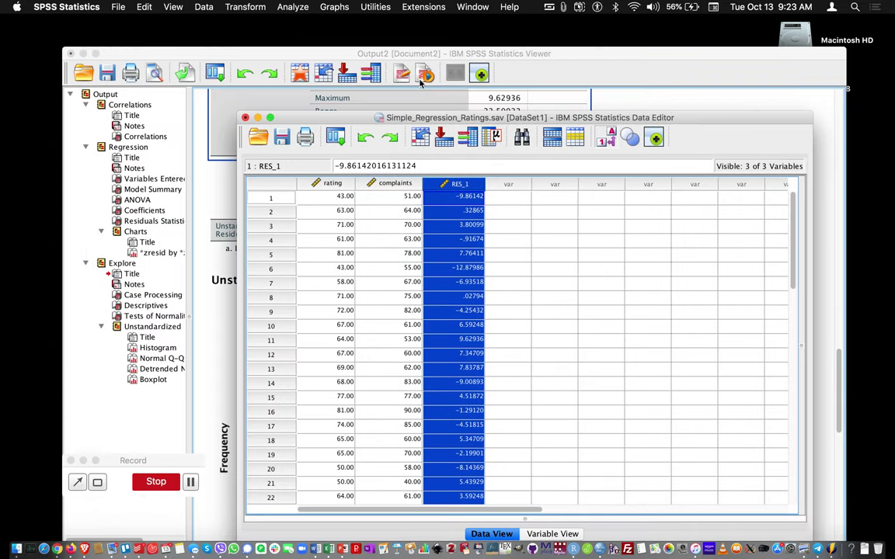
click(403, 67)
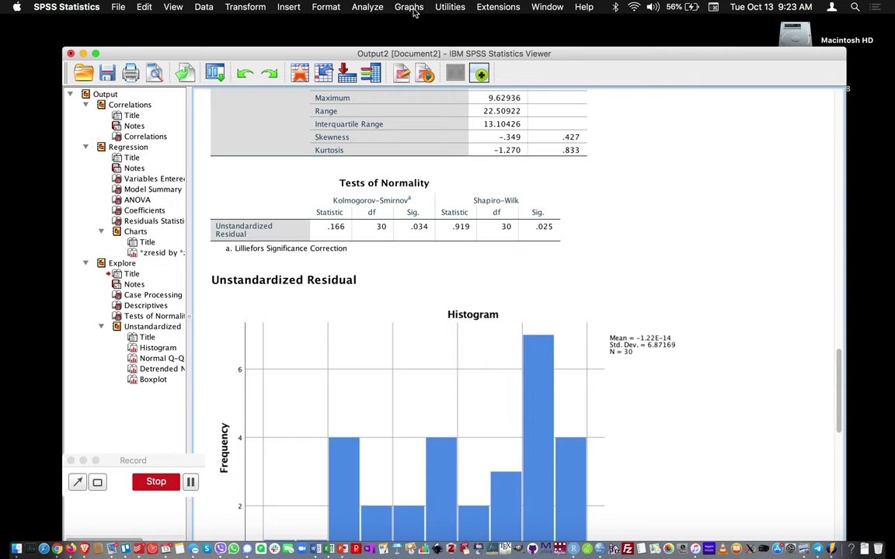
Step: Start a Simple Scatter with Fit Line chart in the Chart Builder, keeping the variables' measurement levels as defined
click(411, 7)
click(411, 7)
click(411, 7)
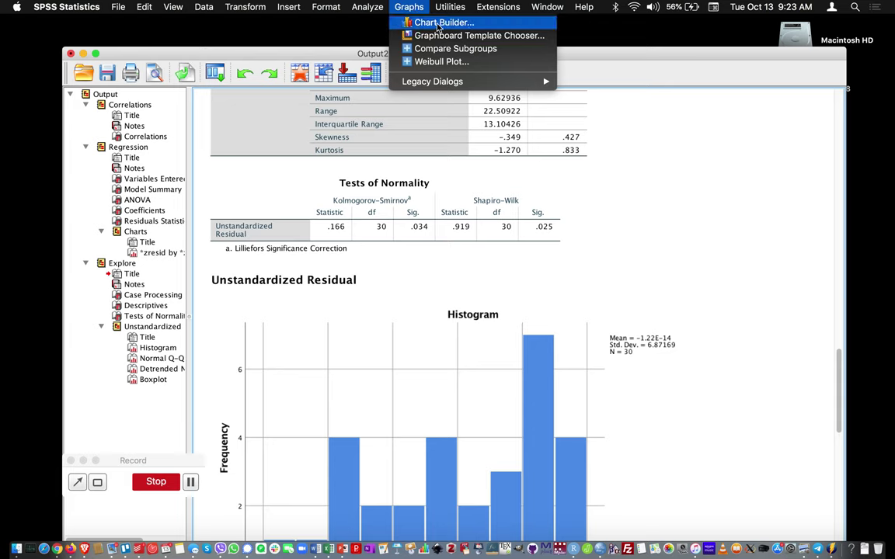
click(440, 23)
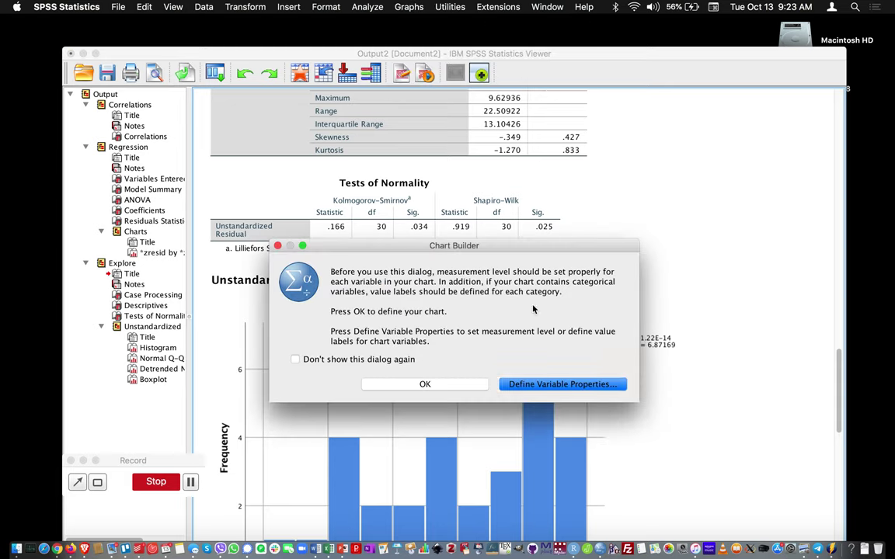
click(425, 383)
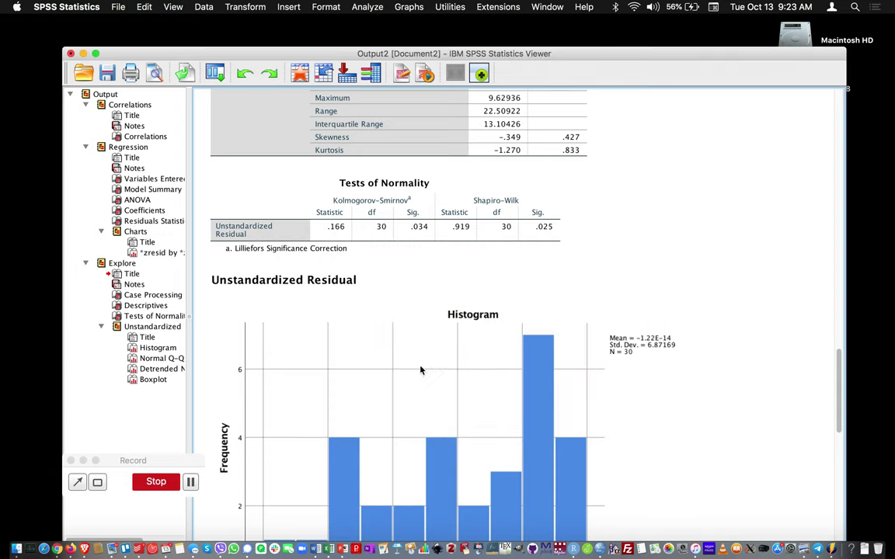
drag(392, 88, 385, 75)
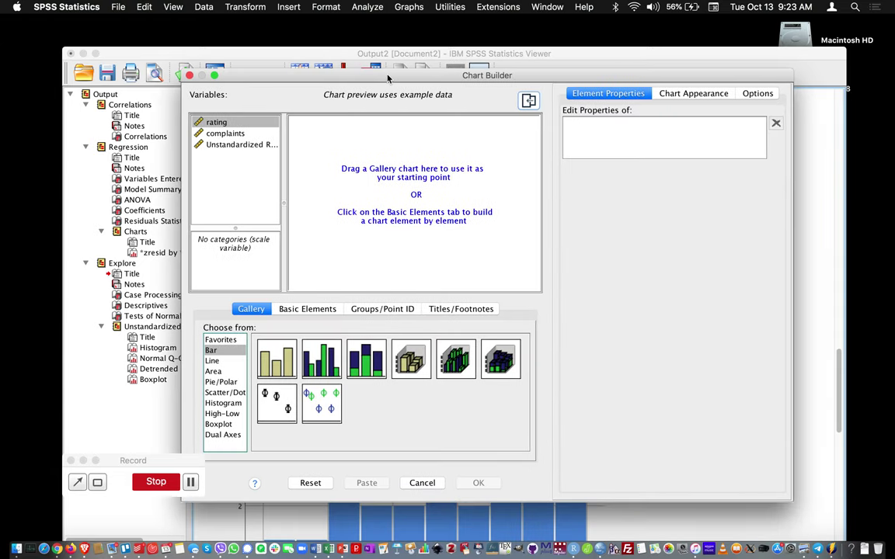
click(204, 133)
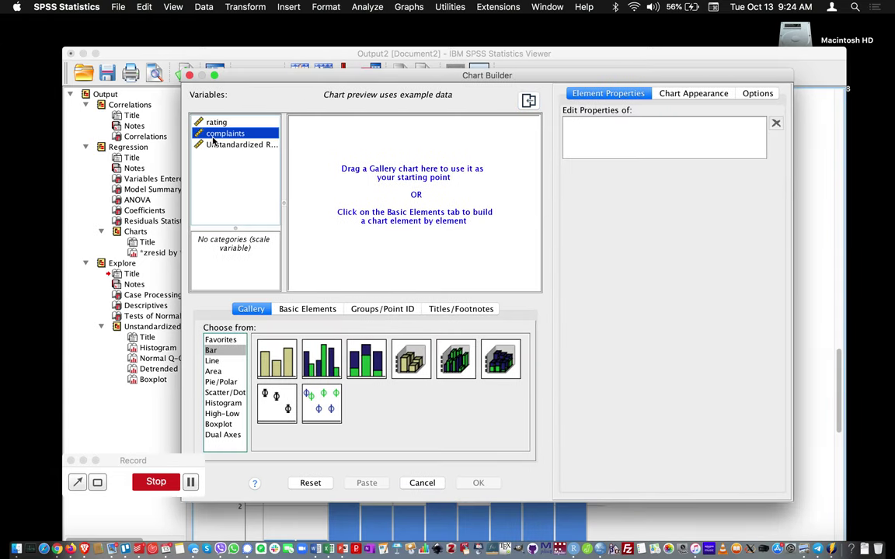
click(203, 122)
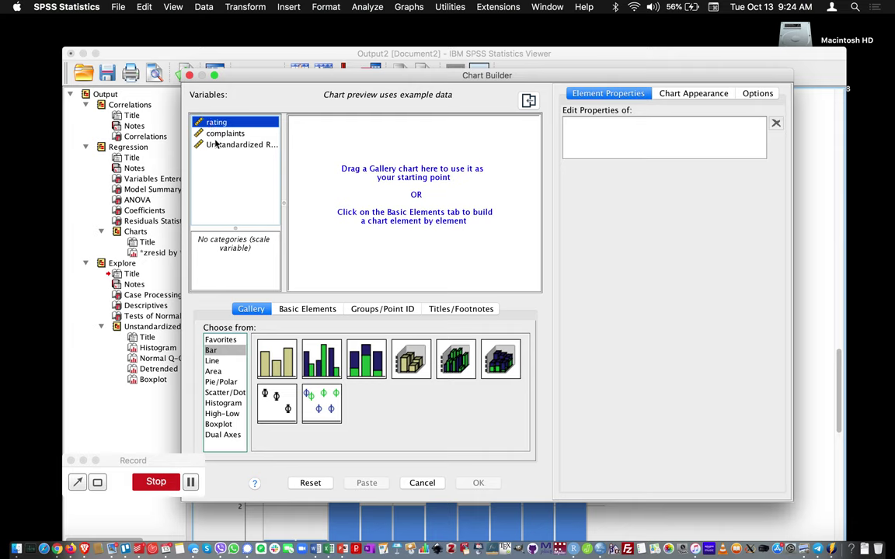
click(220, 393)
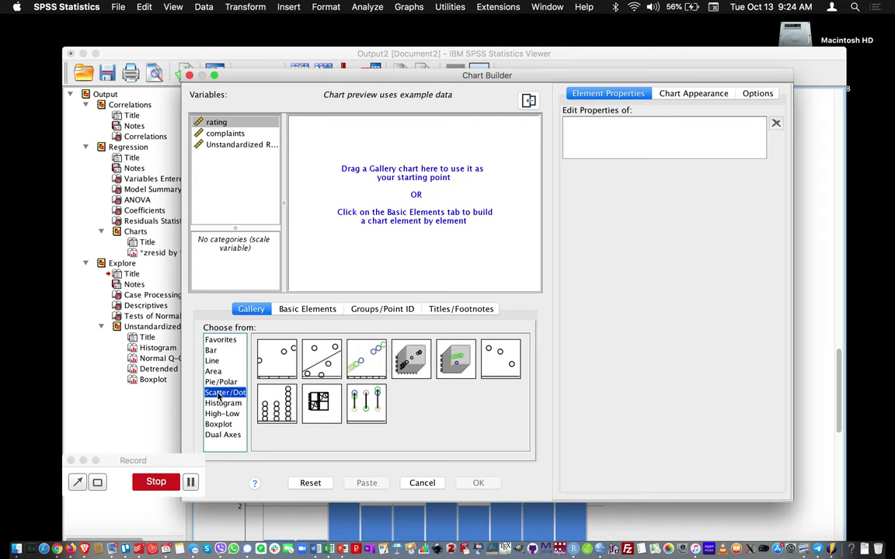
click(320, 373)
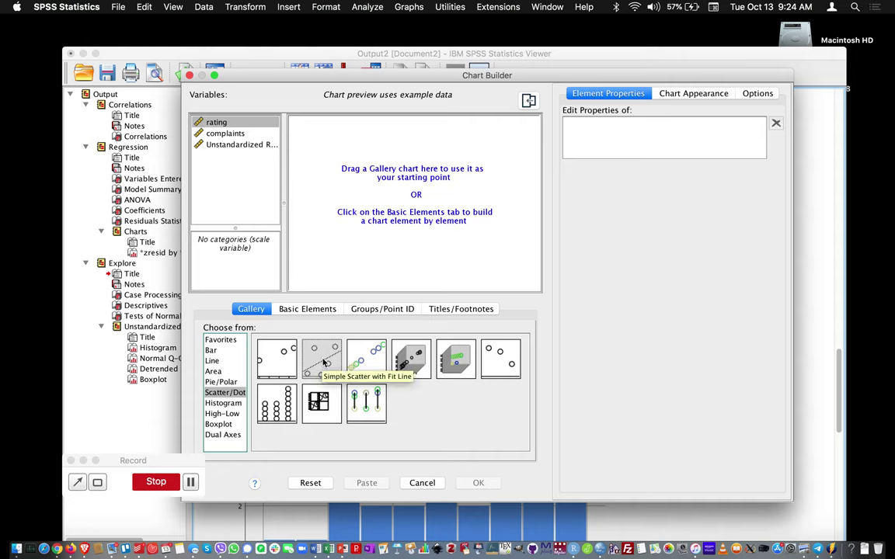
drag(323, 361, 361, 217)
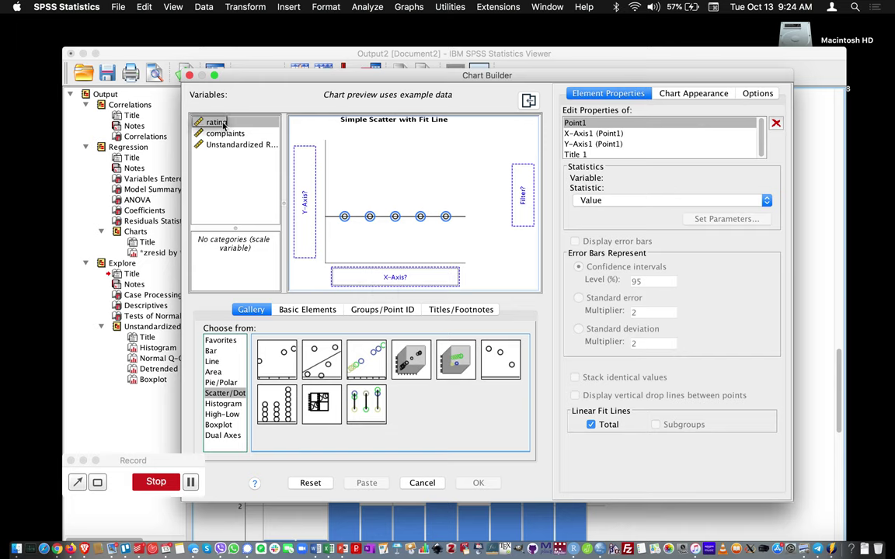
Step: Assign rating to the Y axis and complaints to the X axis, and generate the scatterplot with its fit line
drag(223, 124, 307, 205)
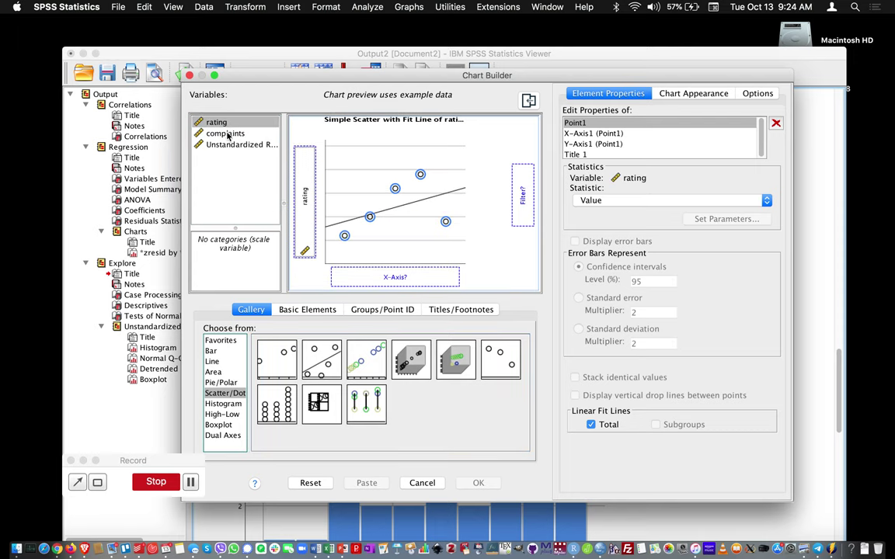
drag(227, 135, 382, 278)
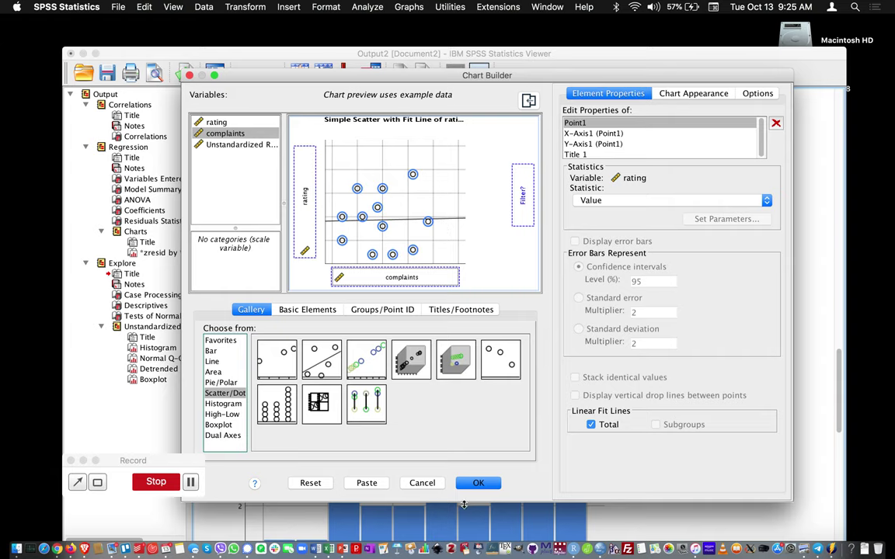
click(479, 483)
scroll(511, 262, down, 10)
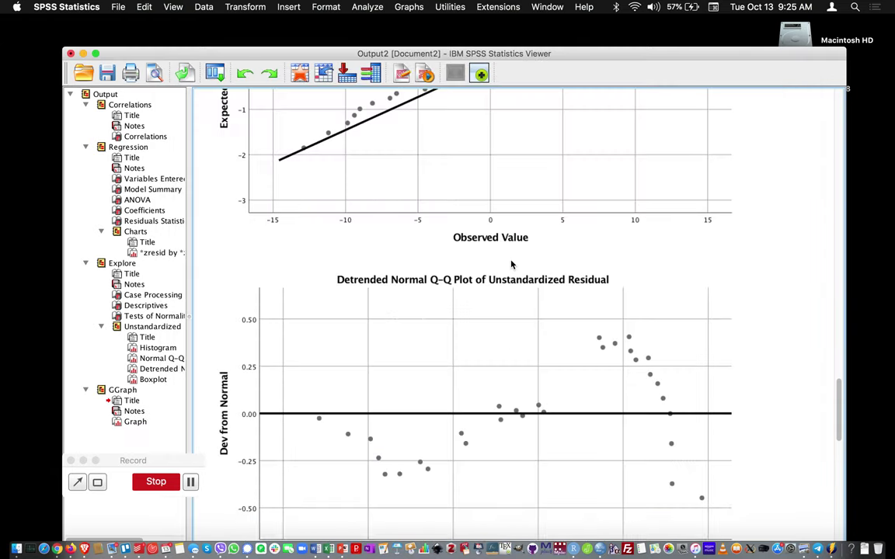
scroll(511, 265, down, 10)
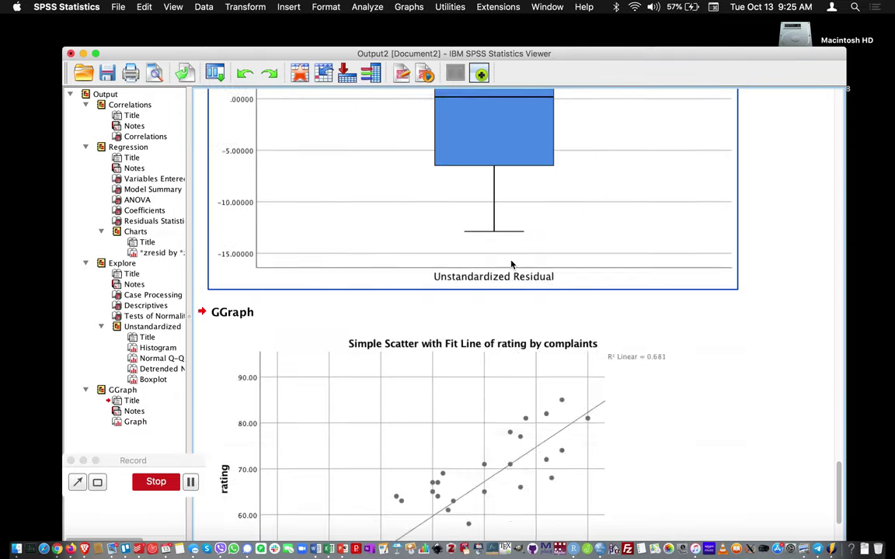